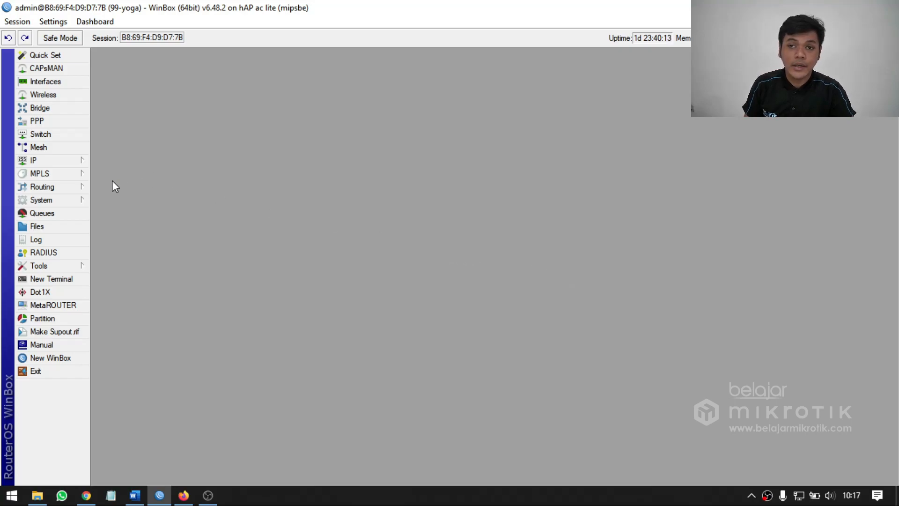
Open the router's Queue List and reposition its window near the middle of the workspace.
left_click(70, 213)
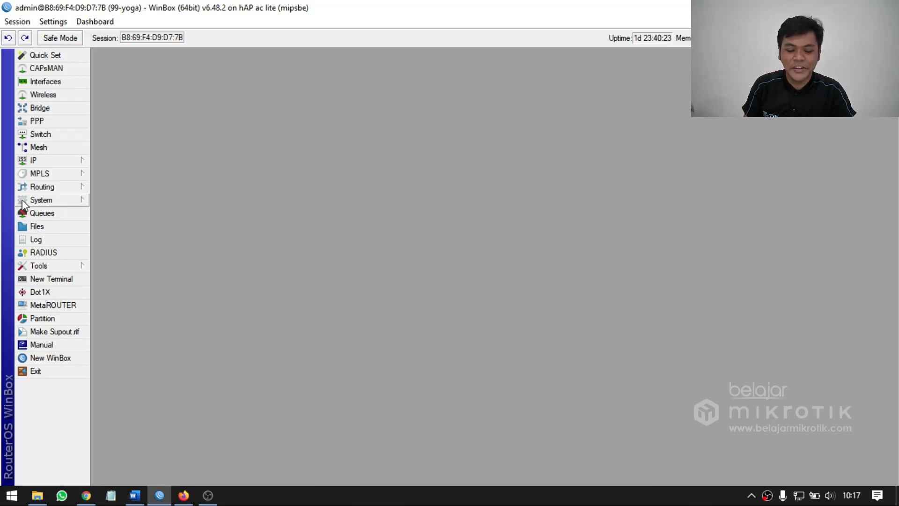
left_click(78, 214)
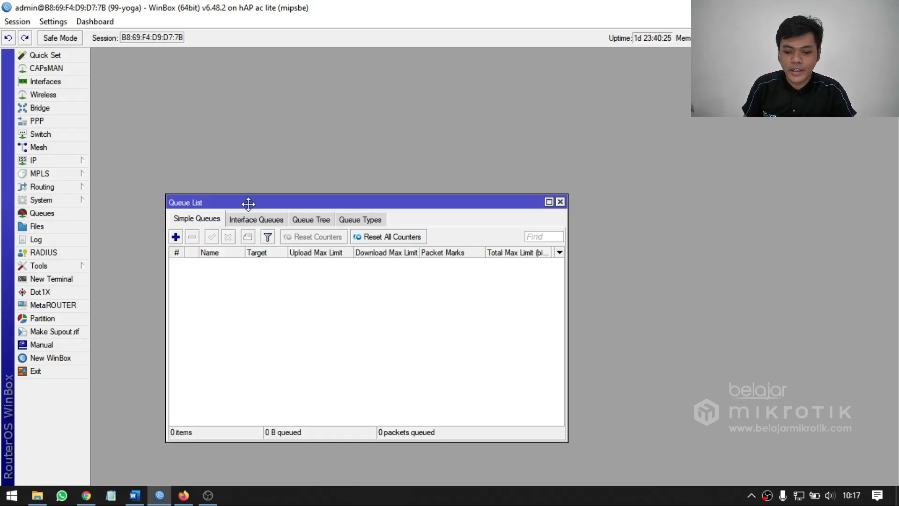
left_click_drag(248, 204, 323, 158)
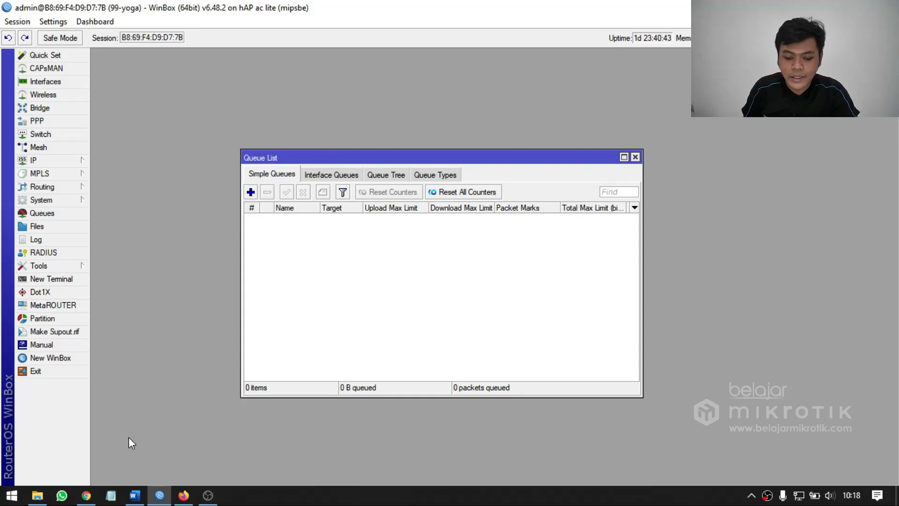
Switch to Firefox, search the web for speedtest and open the Speedtest by Ookla site.
left_click(183, 495)
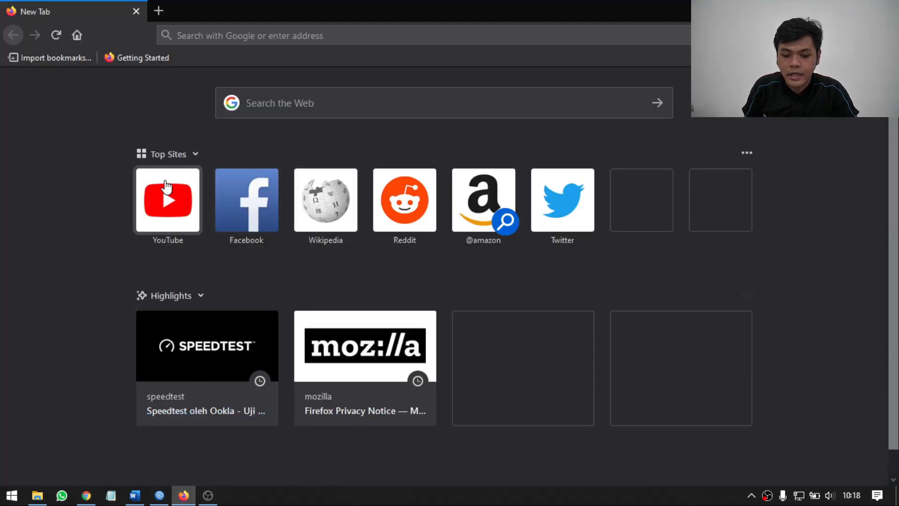
left_click(228, 37)
type("spe")
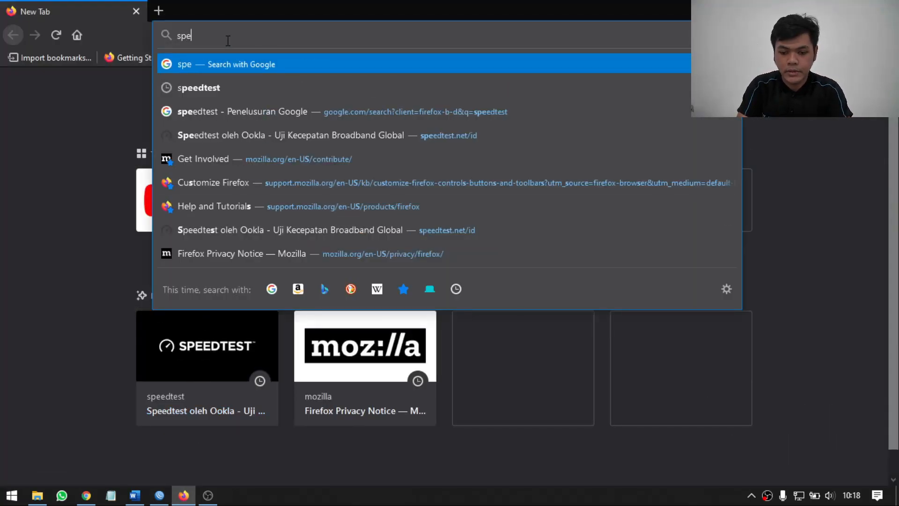
key("Down")
key("Return")
scroll(264, 304, "down", 3)
left_click(264, 305)
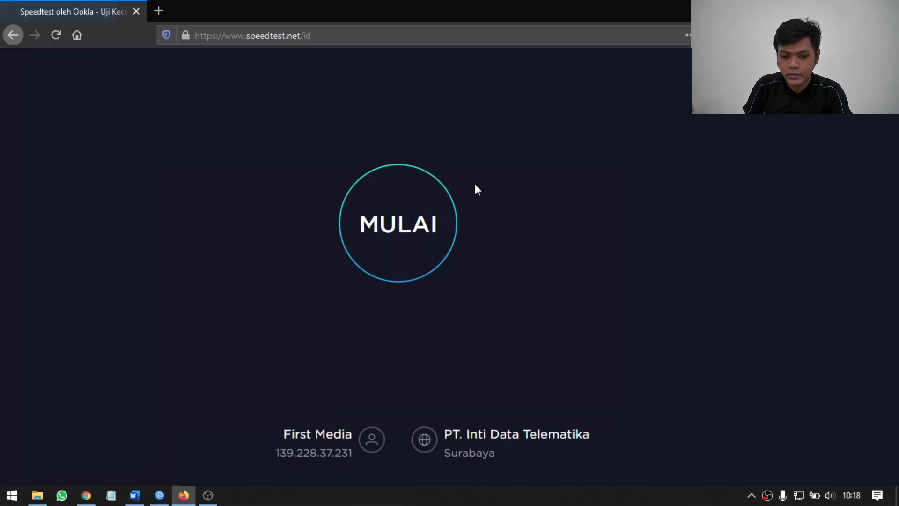
Run a connection speed test before any bandwidth limit is applied.
left_click(406, 237)
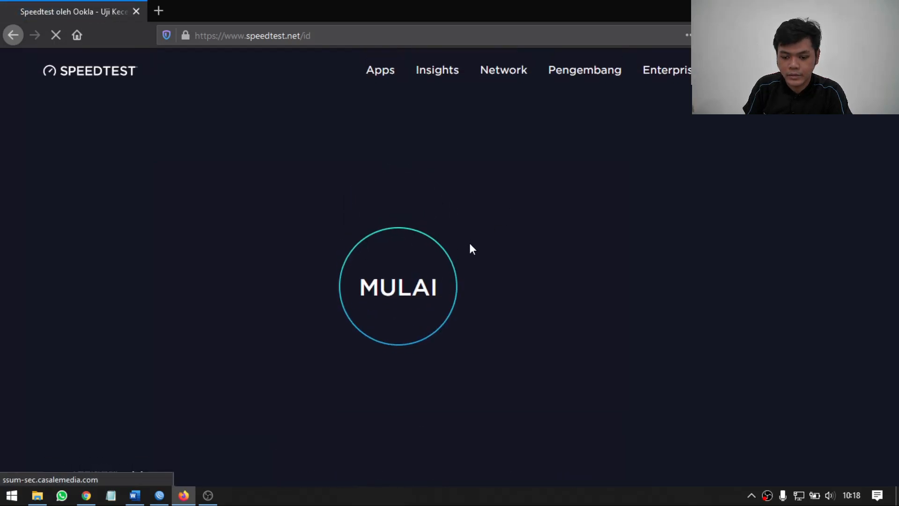
scroll(453, 195, "up", 4)
left_click(414, 282)
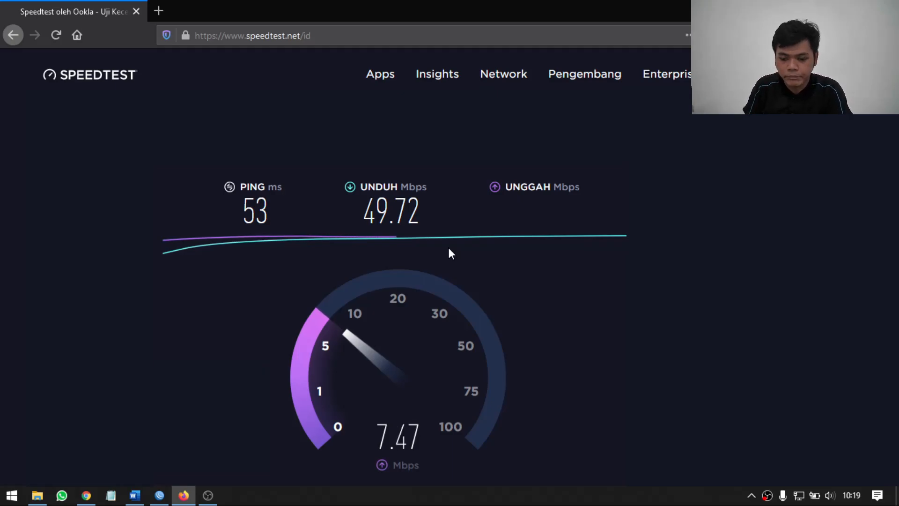
Switch back to WinBox and create a new simple queue named limit-laptop.
left_click(160, 495)
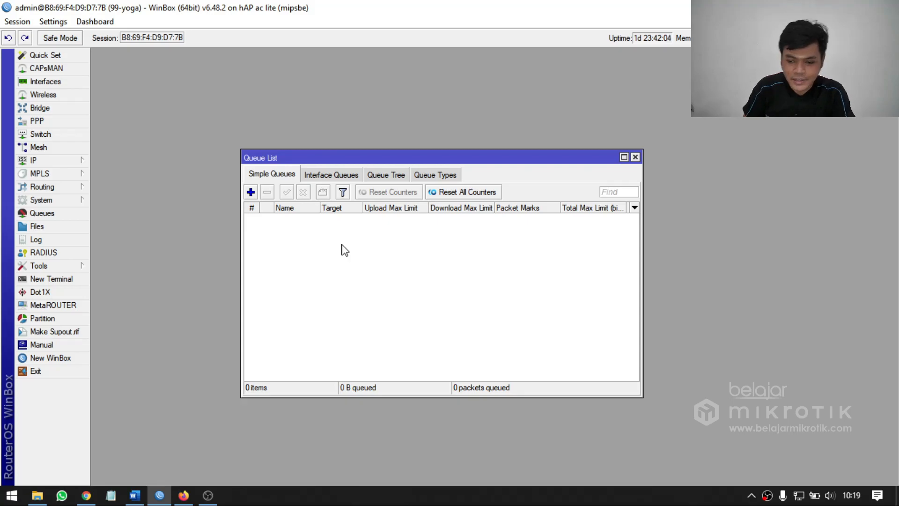
left_click(256, 193)
left_click_drag(444, 167, 420, 179)
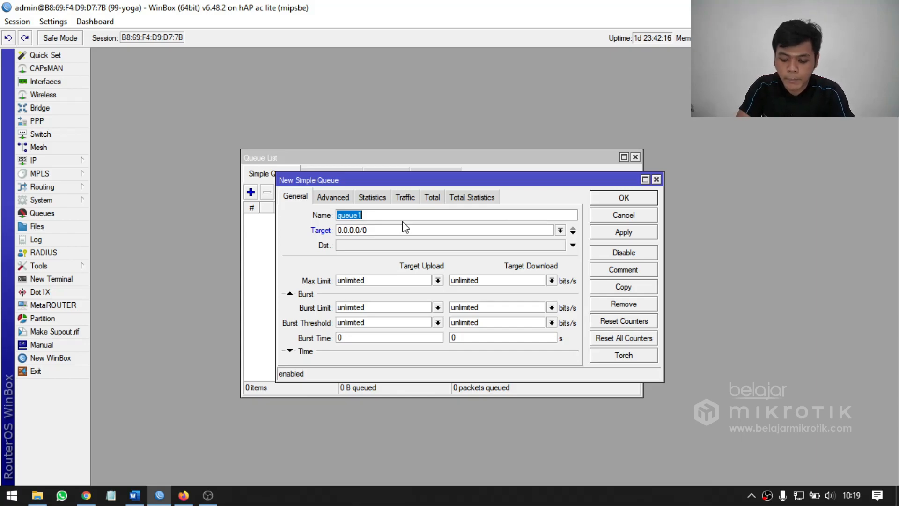
type("limit-")
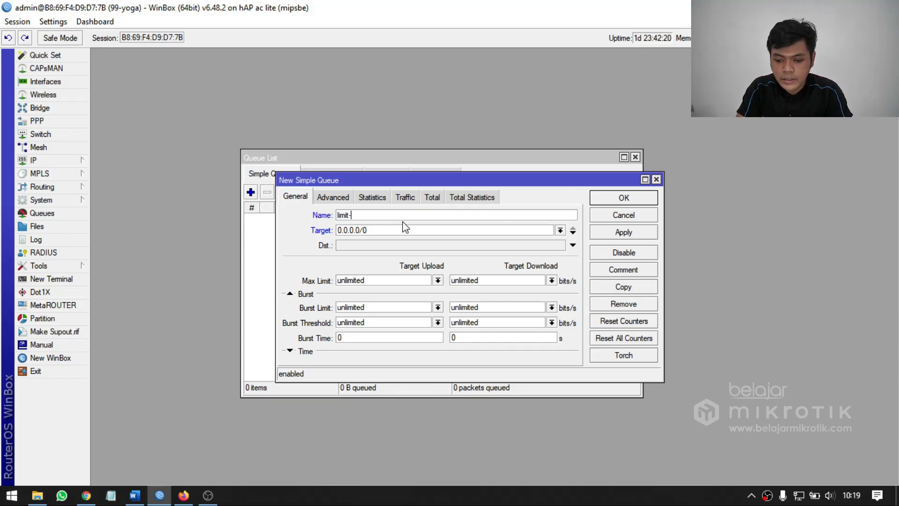
type("laptop")
key("Tab")
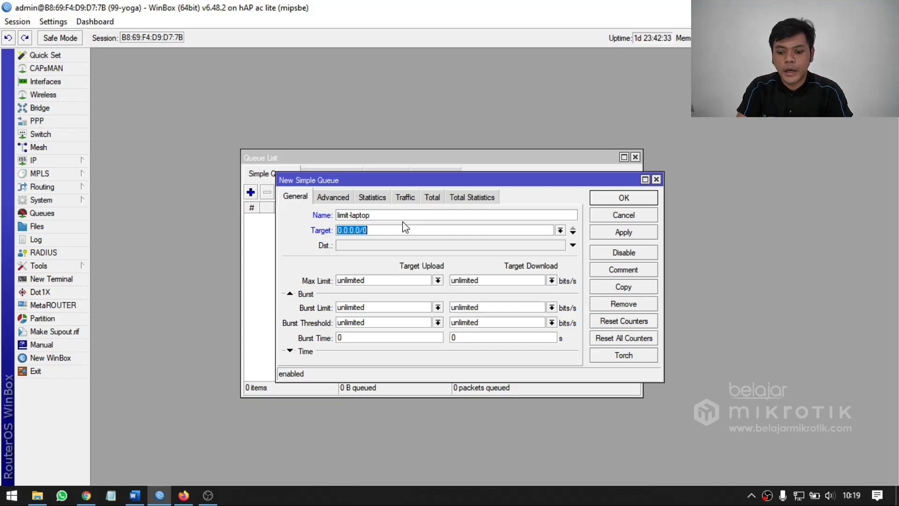
Enter the single address 172.16.99.10 as the new queue's target.
type("192")
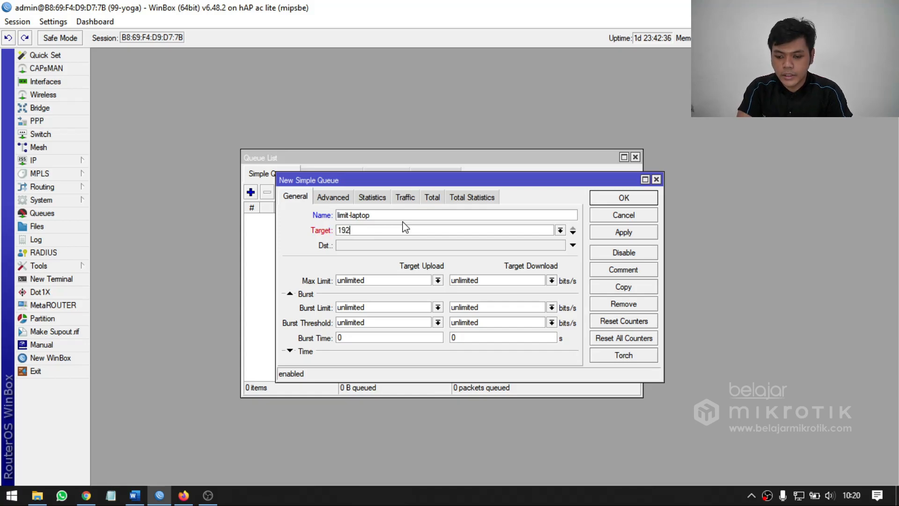
key("BackSpace")
key("BackSpace")
type("72.168.")
key("BackSpace")
key("BackSpace")
type(".99.10")
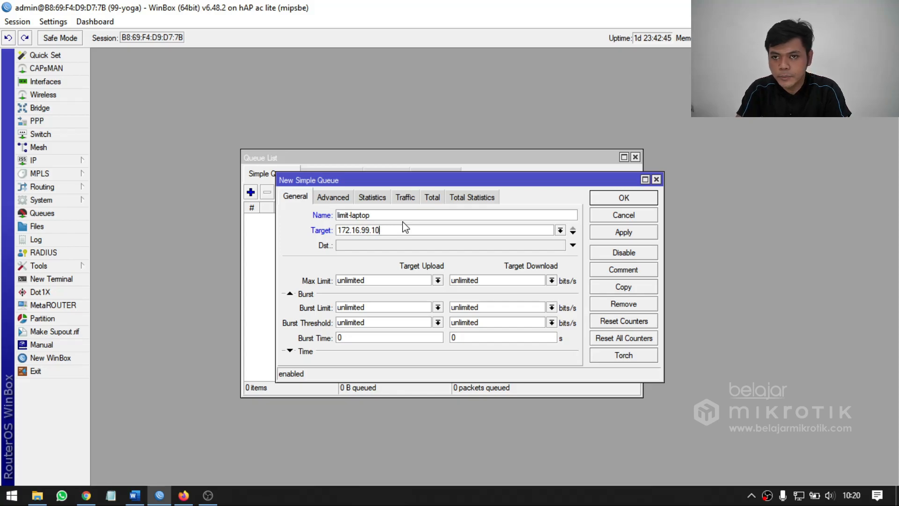
Try the whole subnet 172.16.99.0/24 and the interface ether2 as alternative targets for the queue.
key("BackSpace")
key("BackSpace")
type("0/24")
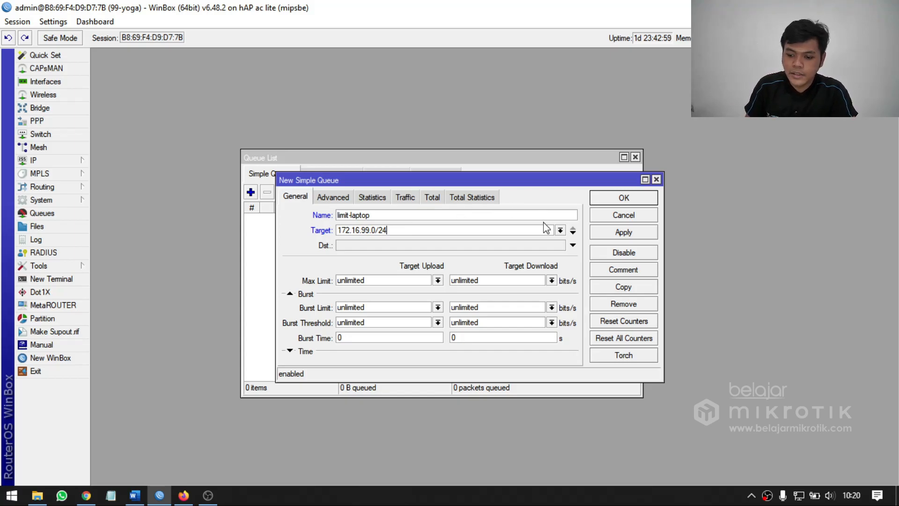
left_click(560, 230)
left_click(362, 249)
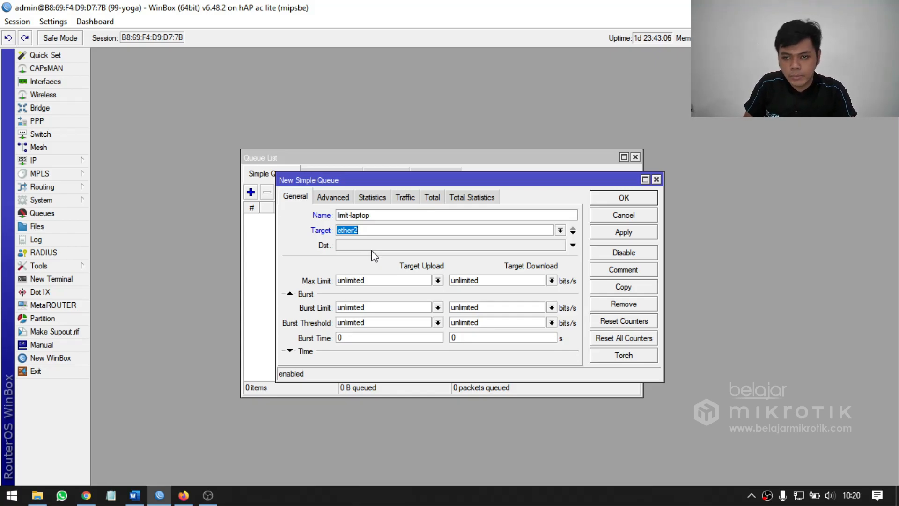
Replace the ether2 target with the laptop's address 172.16.99.10.
type("172.")
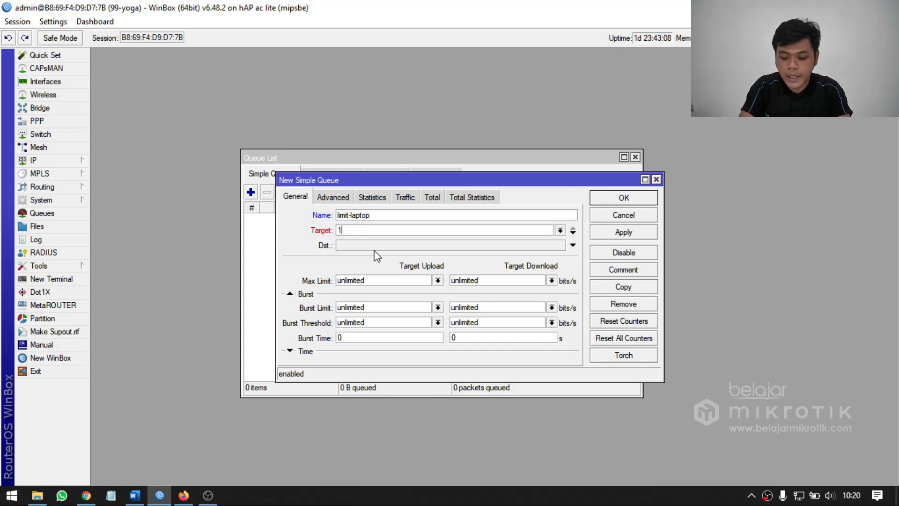
key("BackSpace")
key("BackSpace")
key("BackSpace")
type("72.16")
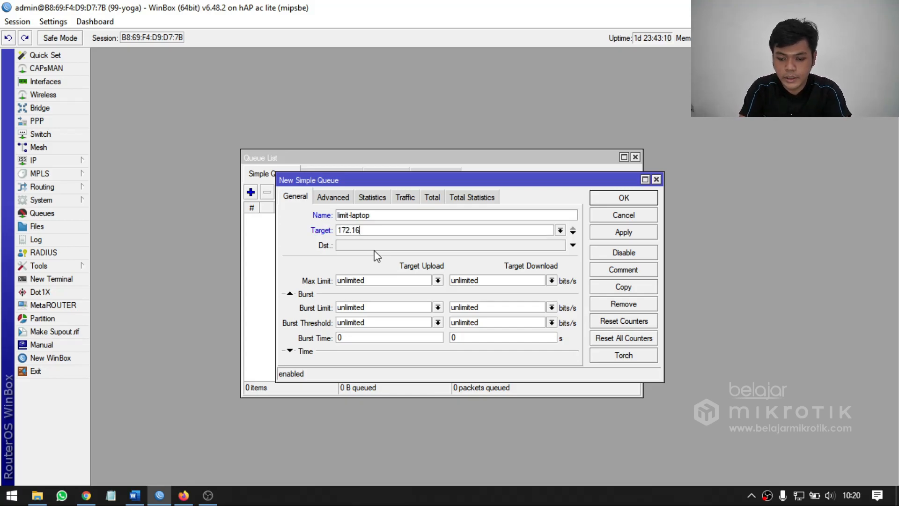
type(".99.10")
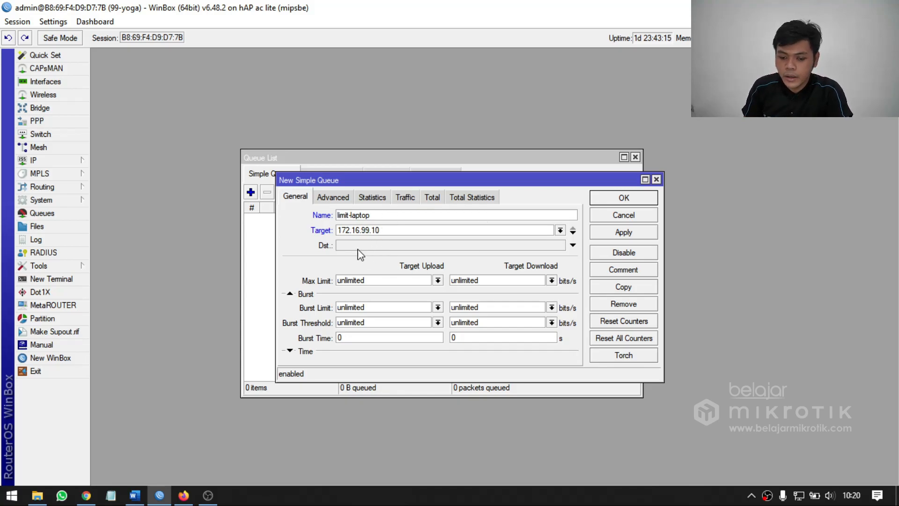
Set the queue's max limit to 128k for both target upload and target download, and save the queue.
left_click_drag(397, 280, 328, 281)
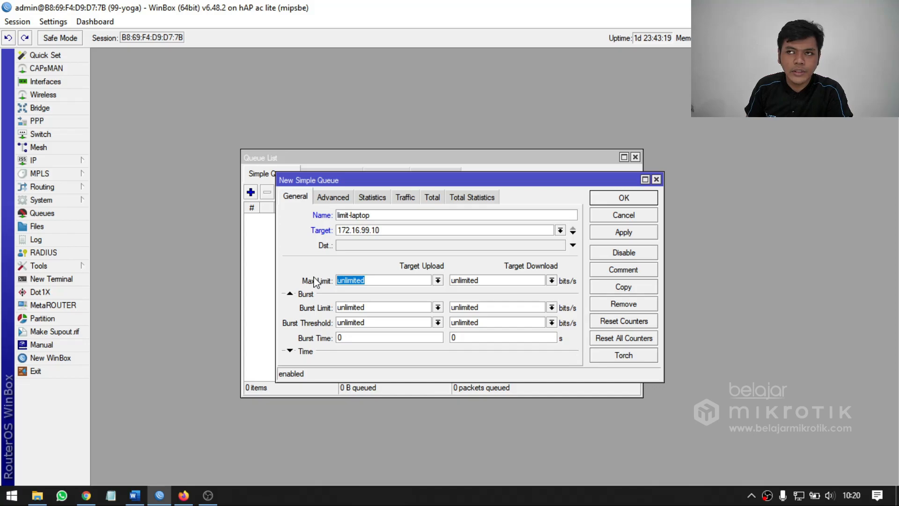
type("64")
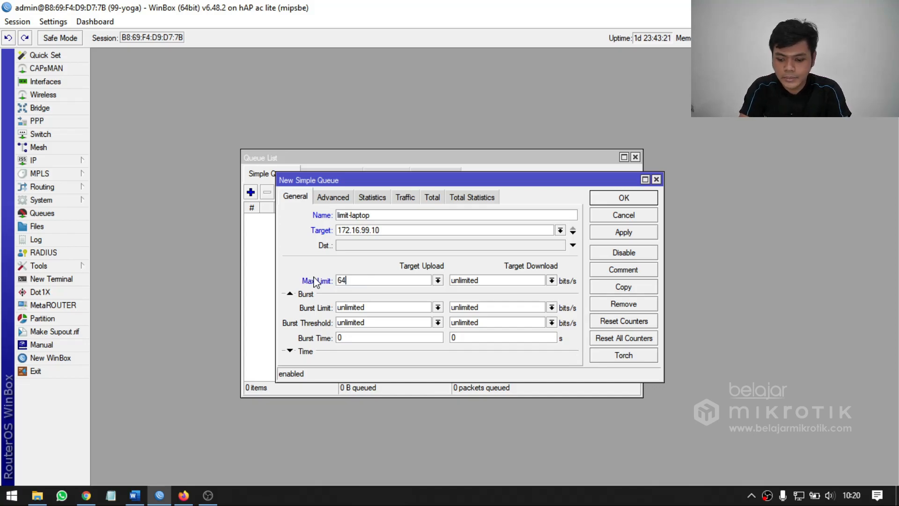
key("BackSpace")
key("BackSpace")
type("128k")
key("Tab")
type("128k")
left_click(392, 281)
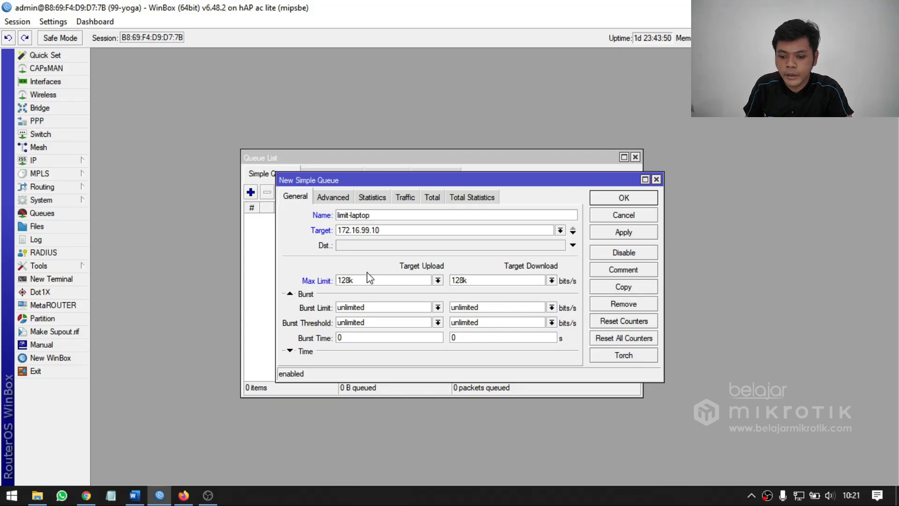
left_click(618, 198)
left_click(379, 245)
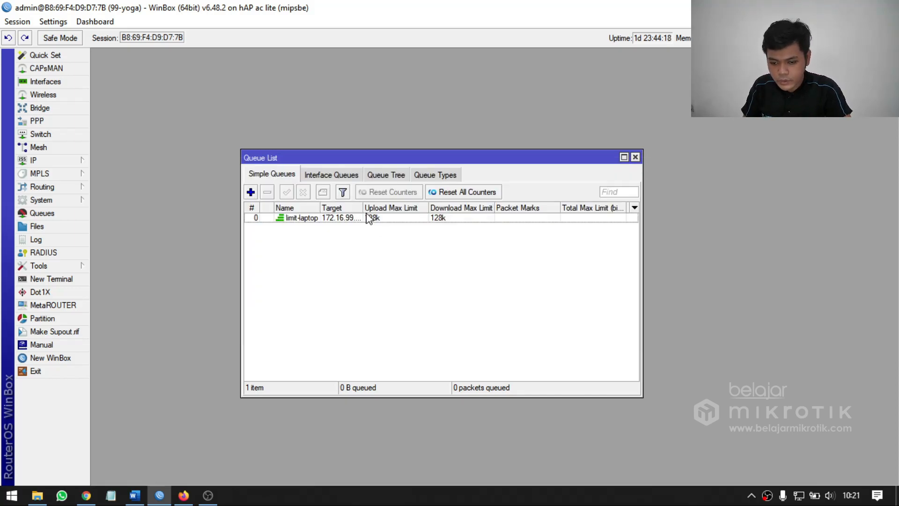
Widen the Target column, then view the statistics and live traffic graphs of the limit-laptop queue.
left_click_drag(365, 208, 412, 197)
double_click(327, 218)
left_click(421, 210)
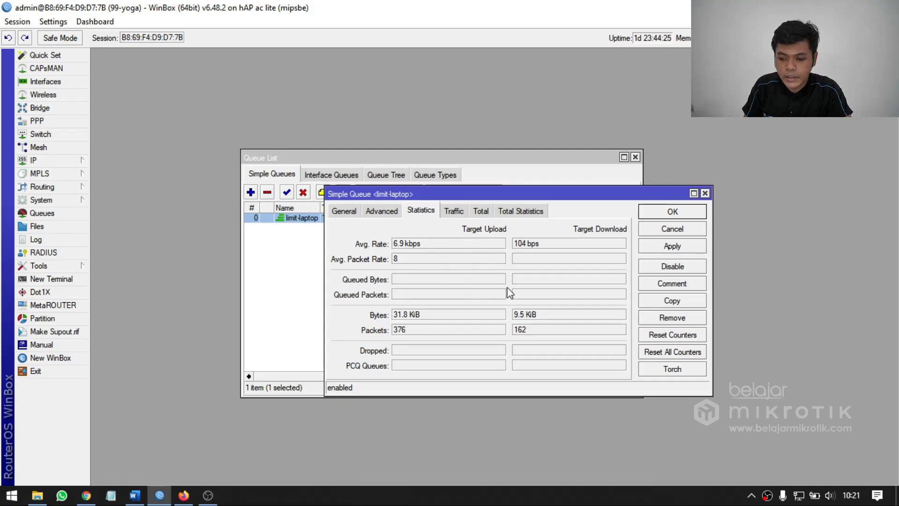
left_click(454, 210)
left_click_drag(420, 189, 403, 157)
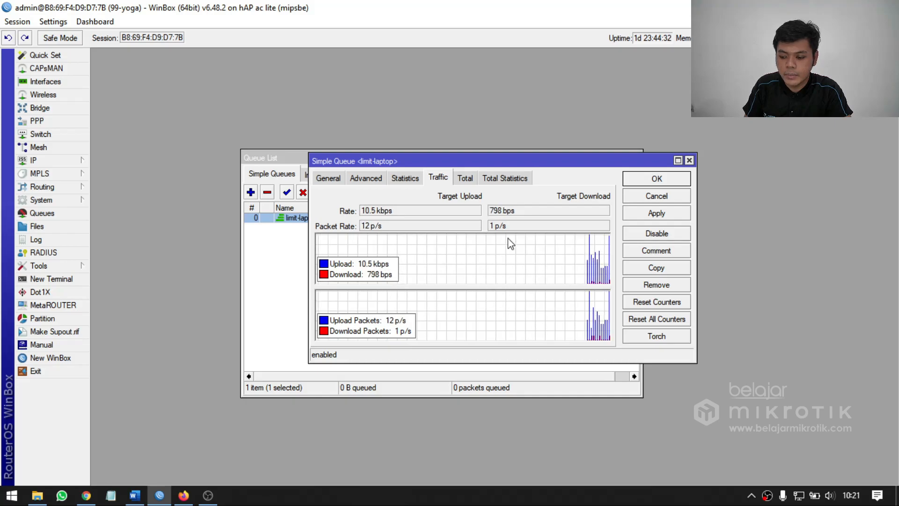
Switch to Firefox and rerun the speed test with the queue limit active.
left_click(183, 495)
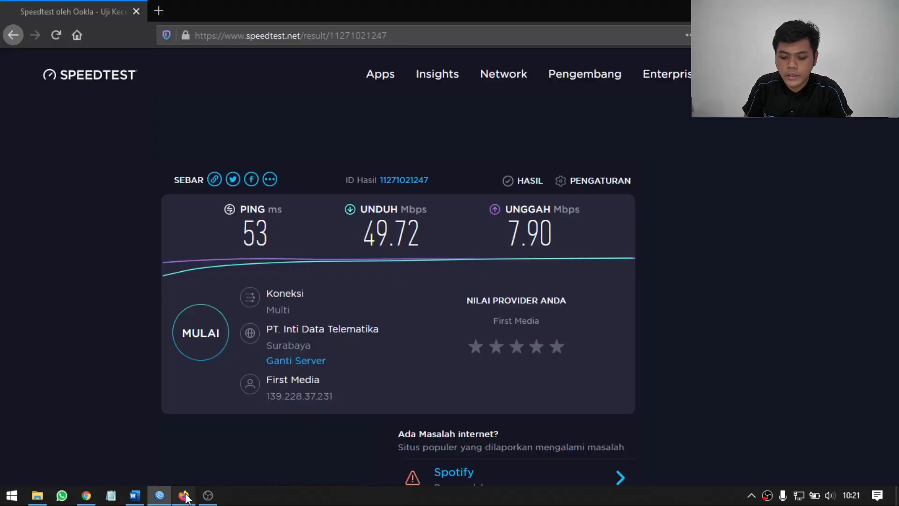
left_click(159, 11)
left_click(280, 12)
scroll(405, 304, "down", 3)
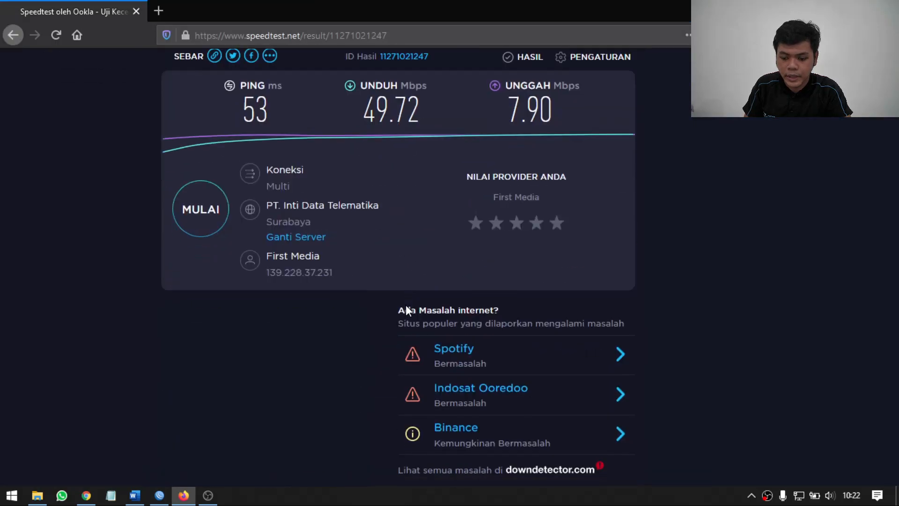
left_click(199, 186)
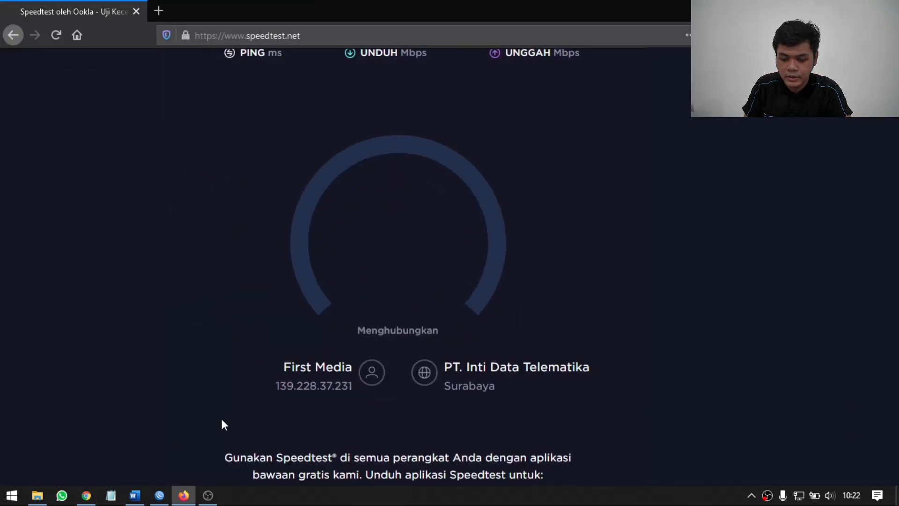
Check the limit-laptop traffic graphs in WinBox, then examine the speed test outcome in Firefox.
left_click(159, 495)
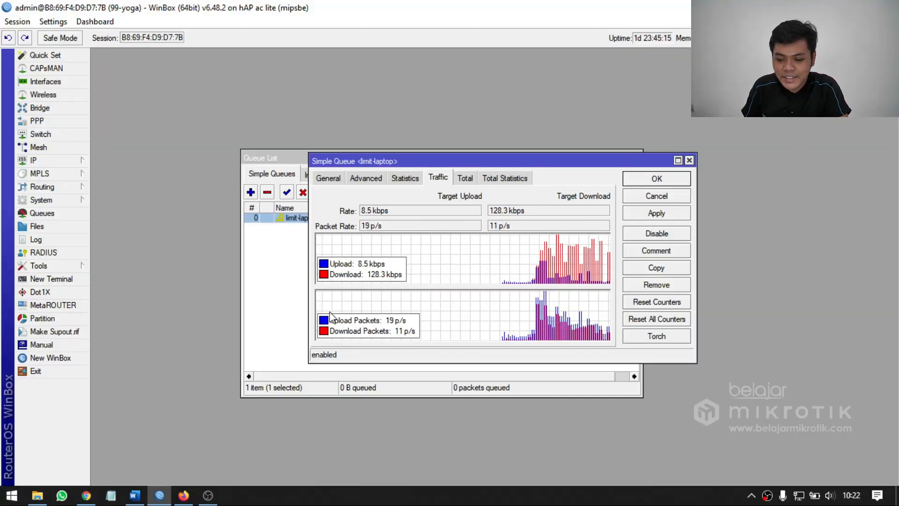
left_click(183, 495)
scroll(428, 244, "up", 3)
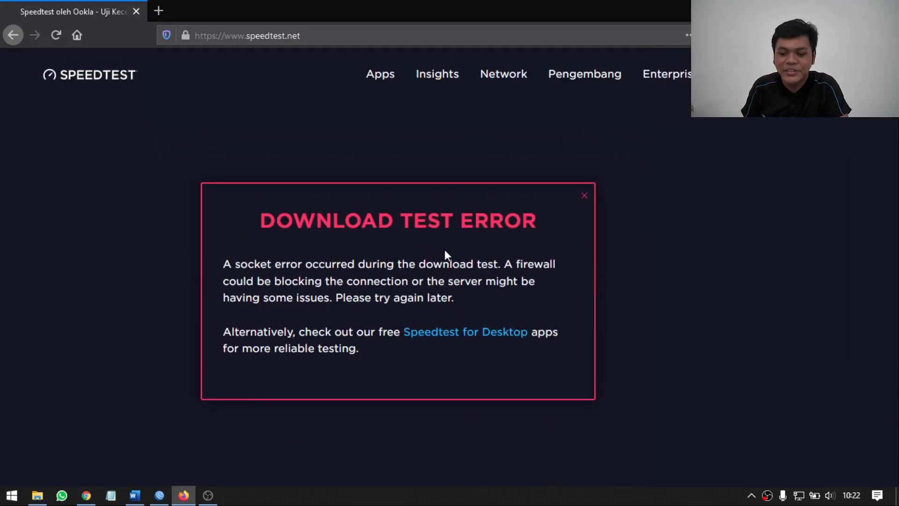
Return to the limit-laptop queue's general settings in WinBox and enable its destination field for editing.
left_click(159, 495)
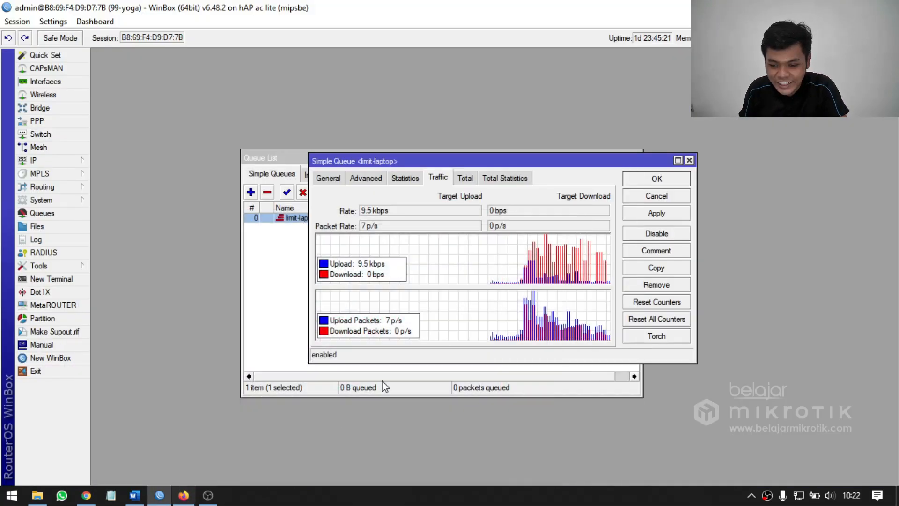
left_click(326, 177)
left_click_drag(404, 166, 417, 173)
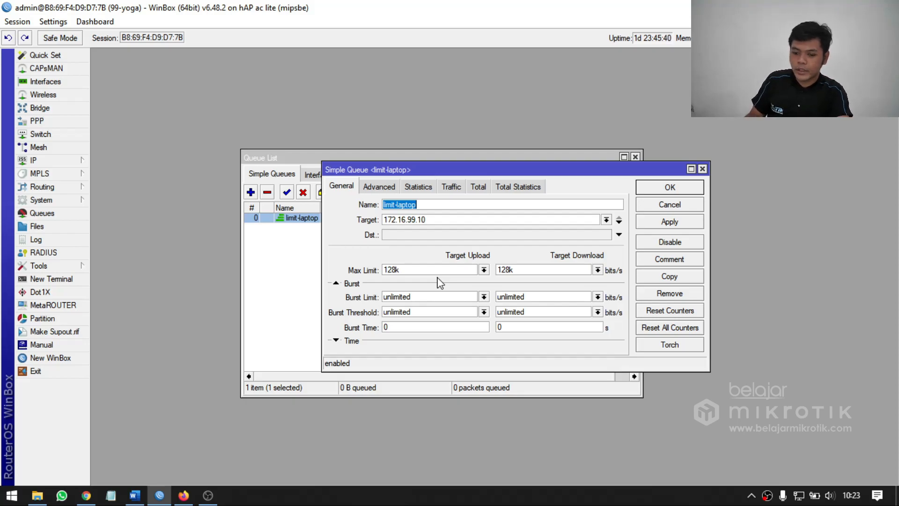
left_click(399, 235)
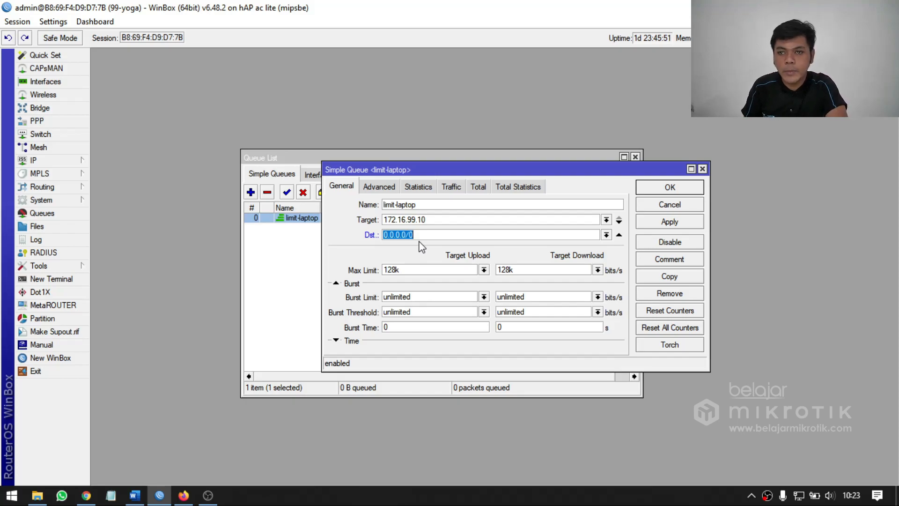
Open Command Prompt, ping mikrotik.com, and copy the IP address the domain resolves to.
key("super+r")
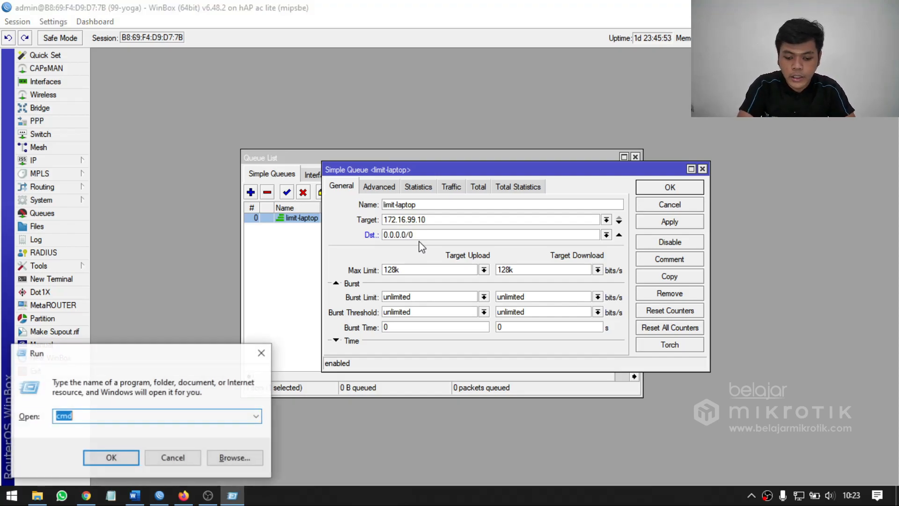
key("Return")
type("pi")
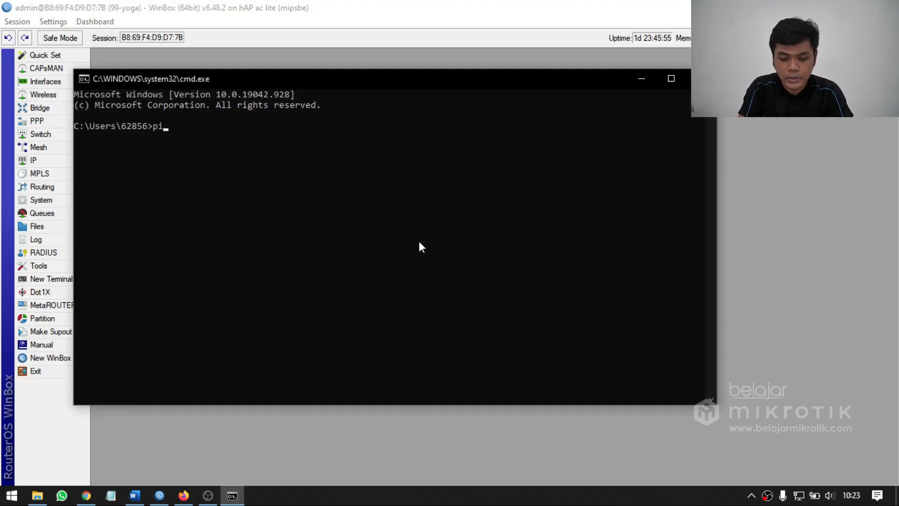
type("ng mikrotik.cpmom")
key("Return")
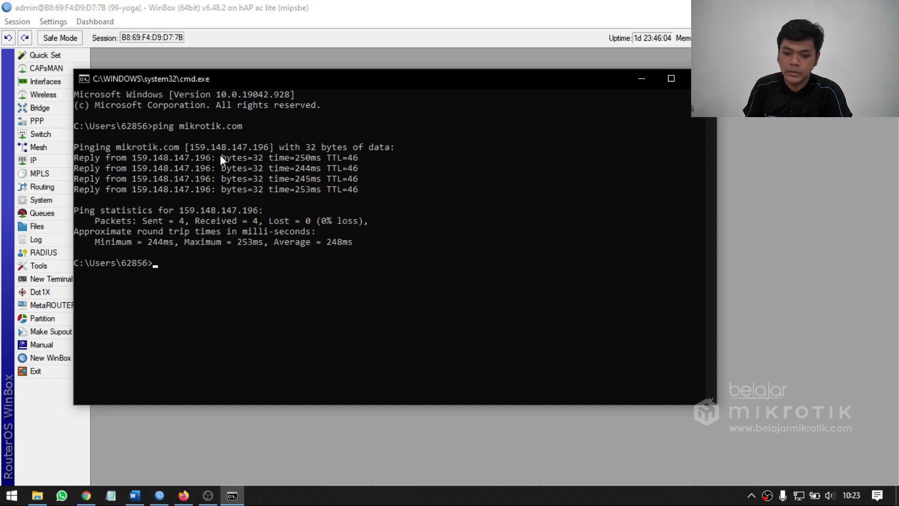
left_click_drag(191, 147, 262, 150)
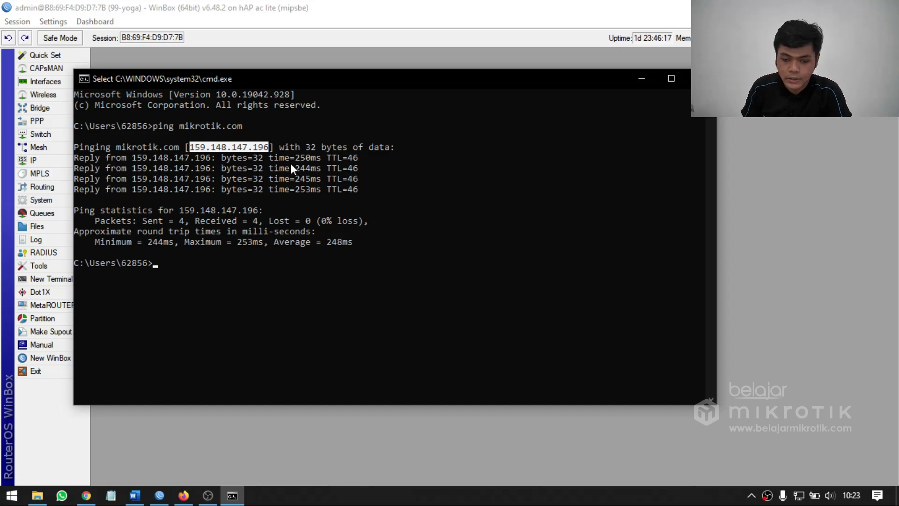
Minimize Command Prompt, set the limit-laptop queue's destination to 159.148.147.196, and apply the change.
left_click(642, 79)
left_click_drag(428, 237, 328, 243)
type("159.148.147.196")
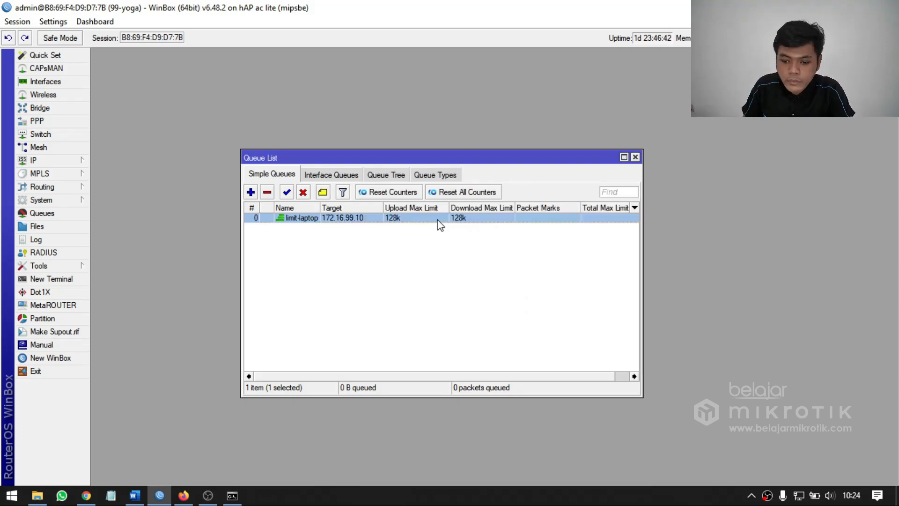
double_click(438, 219)
left_click_drag(440, 170, 461, 164)
left_click(433, 263)
left_click_drag(467, 229, 333, 242)
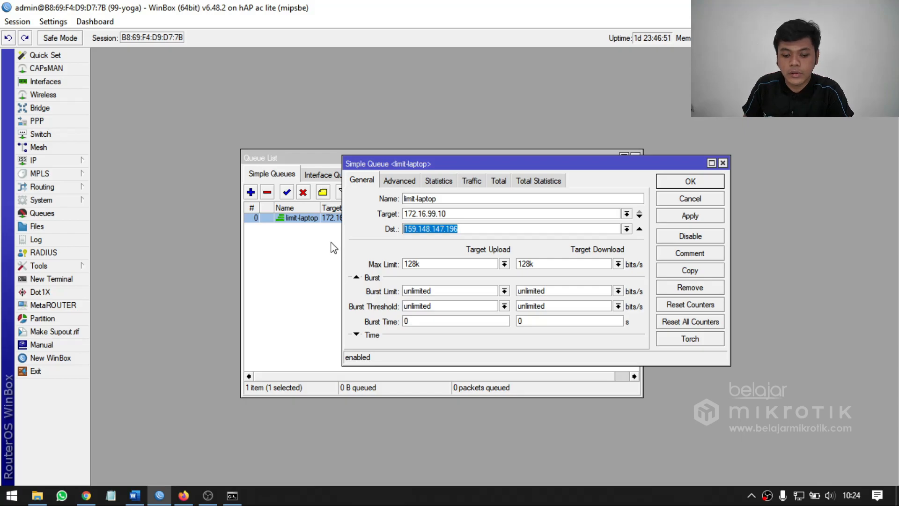
Switch to Firefox, reload the Speedtest page, and start a new test with the destination-based limit active.
left_click(183, 496)
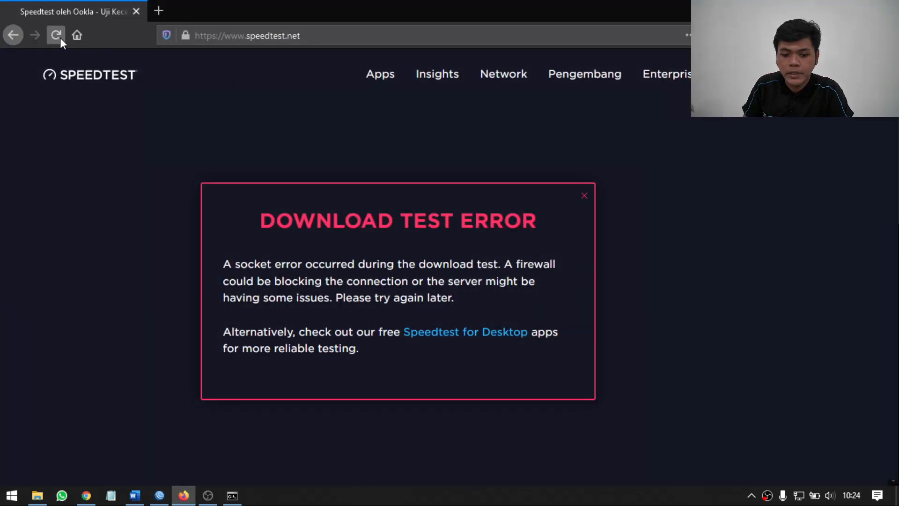
left_click(58, 36)
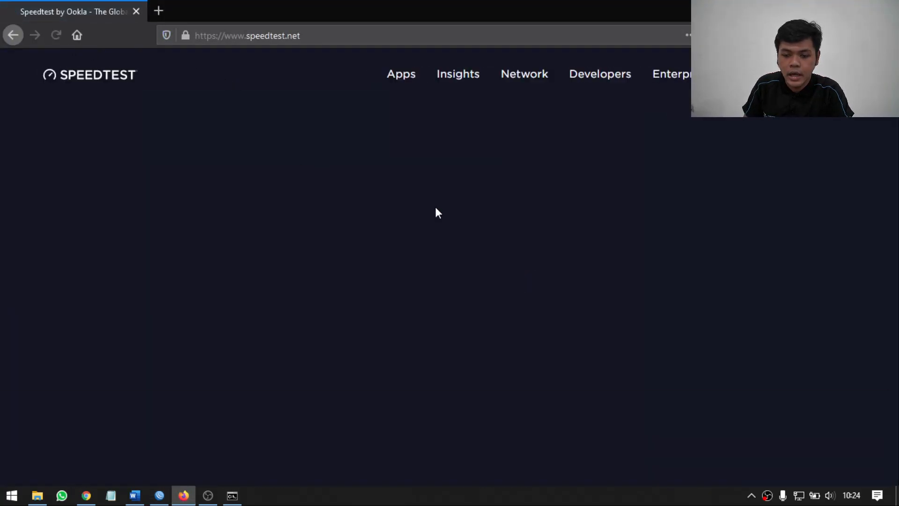
left_click(433, 291)
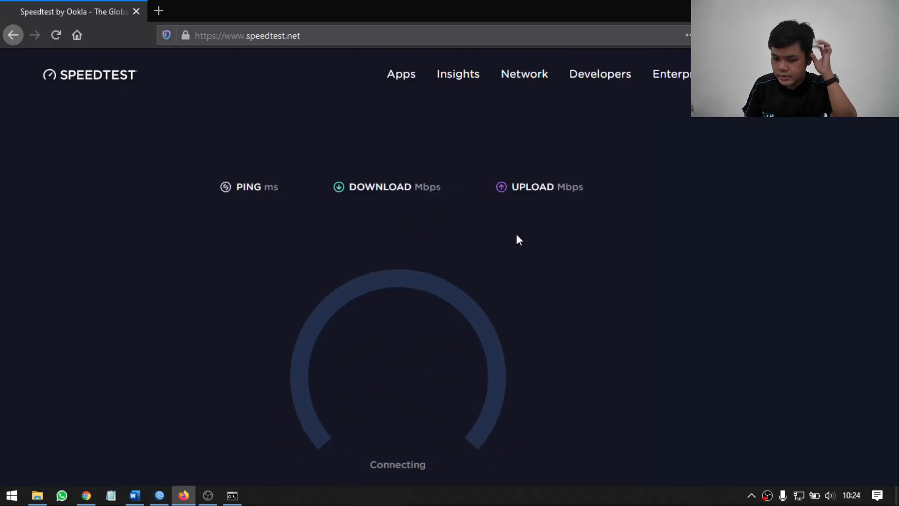
View the limit-laptop queue's traffic graphs in a resized WinBox window, then examine the running speed test in Firefox.
left_click(159, 495)
left_click(470, 182)
left_click_drag(419, 8, 457, 26)
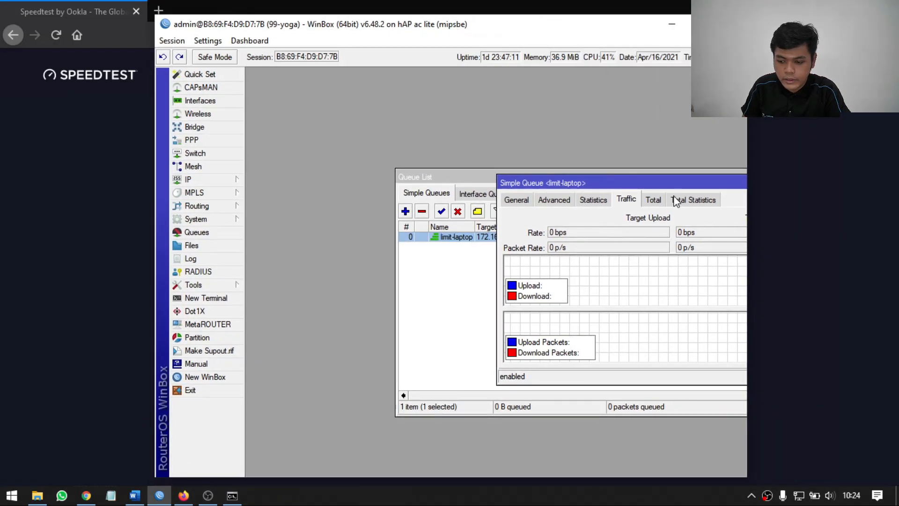
left_click_drag(618, 187, 503, 181)
left_click(809, 214)
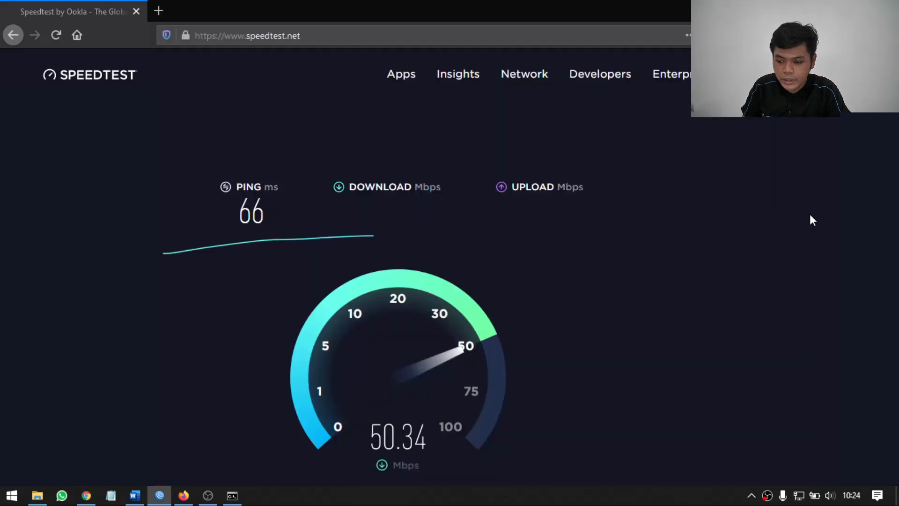
scroll(399, 328, "down", 2)
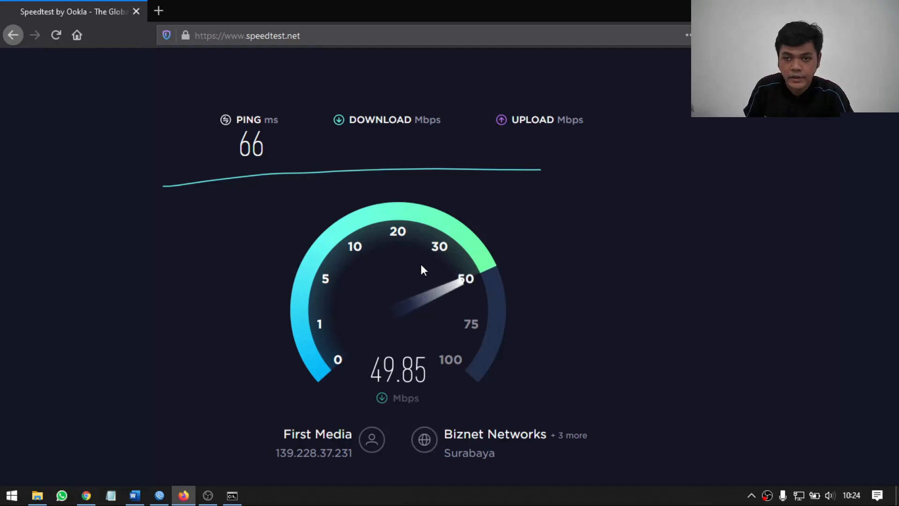
Open a new Firefox tab, close the Speedtest tab, and load mikrotik.com.
left_click(159, 11)
left_click(138, 14)
type("mikrotil")
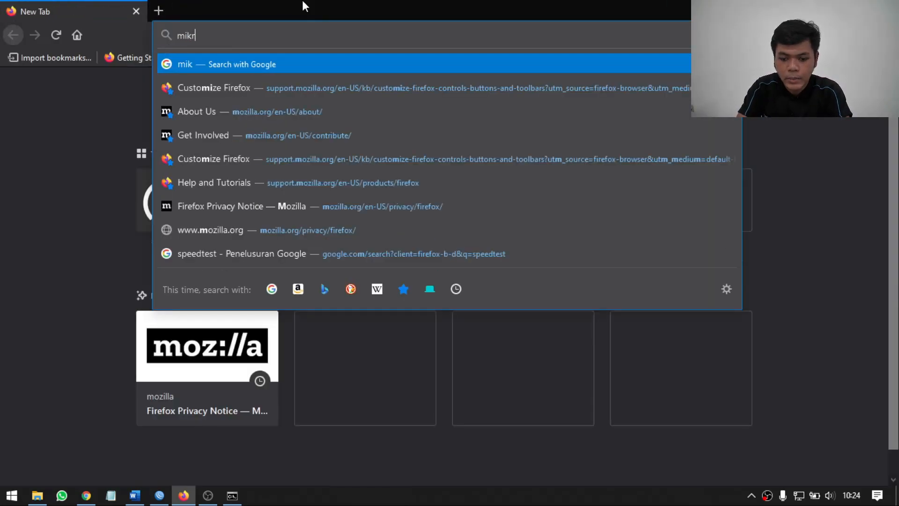
key("BackSpace")
type("k.com")
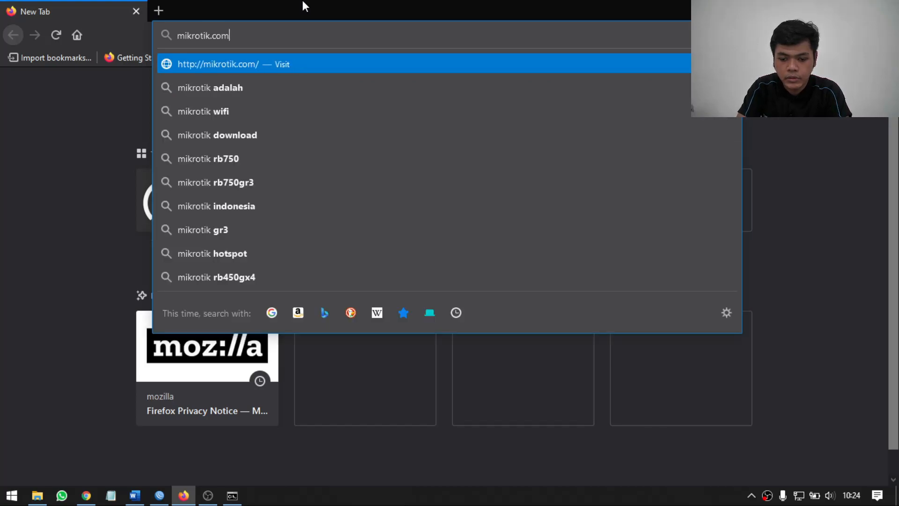
key("BackSpace")
key("BackSpace")
key("BackSpace")
type(".com")
key("Return")
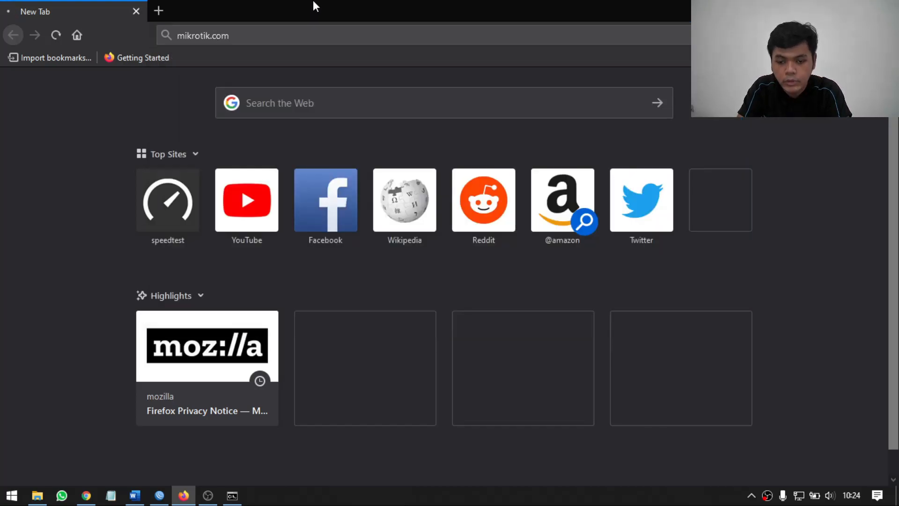
Check the queue's traffic graphs and general settings in WinBox, then open the account and training pages of mikrotik.com in Firefox.
left_click(159, 495)
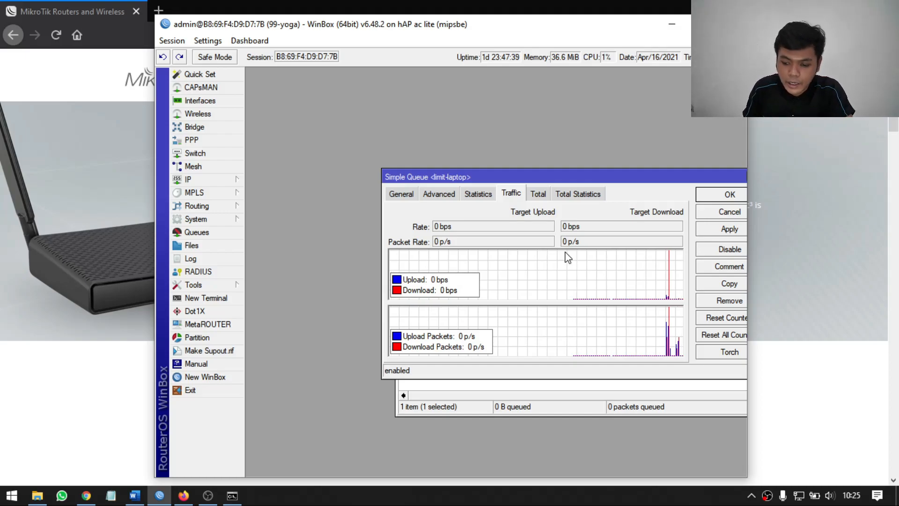
left_click(406, 195)
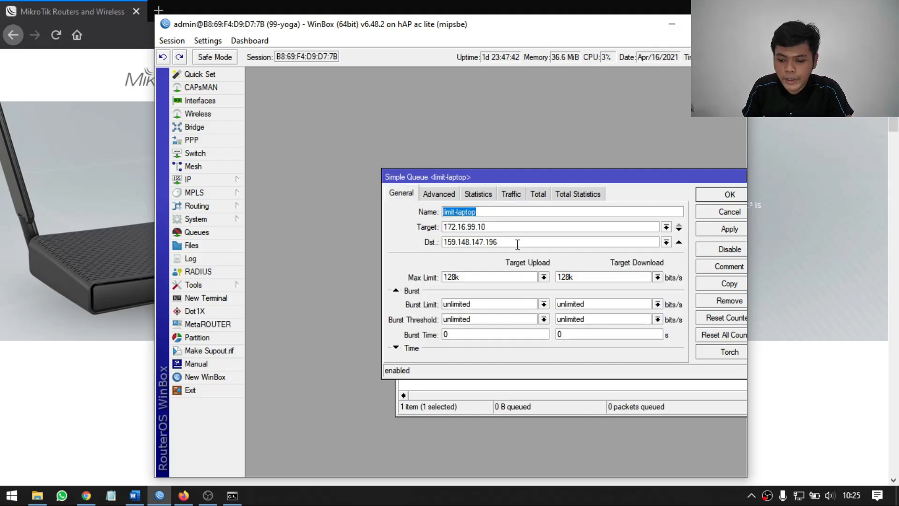
key("alt+Tab")
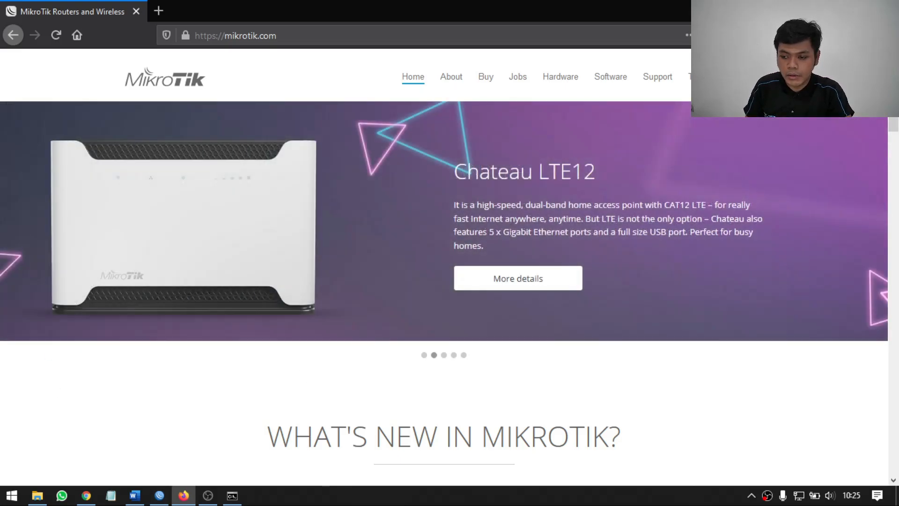
left_click(752, 76)
left_click(160, 495)
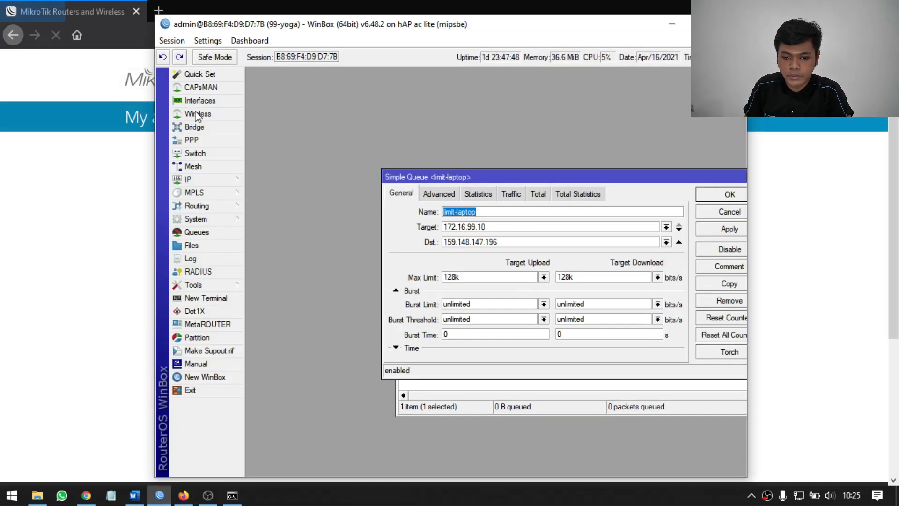
left_click(95, 128)
left_click(686, 77)
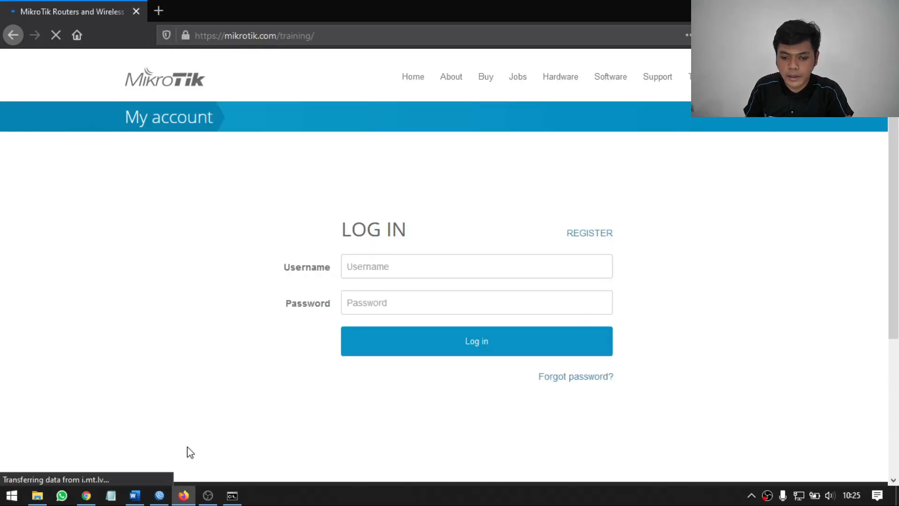
Switch back to WinBox and examine the limit-laptop queue's upload and download max limits.
left_click(159, 496)
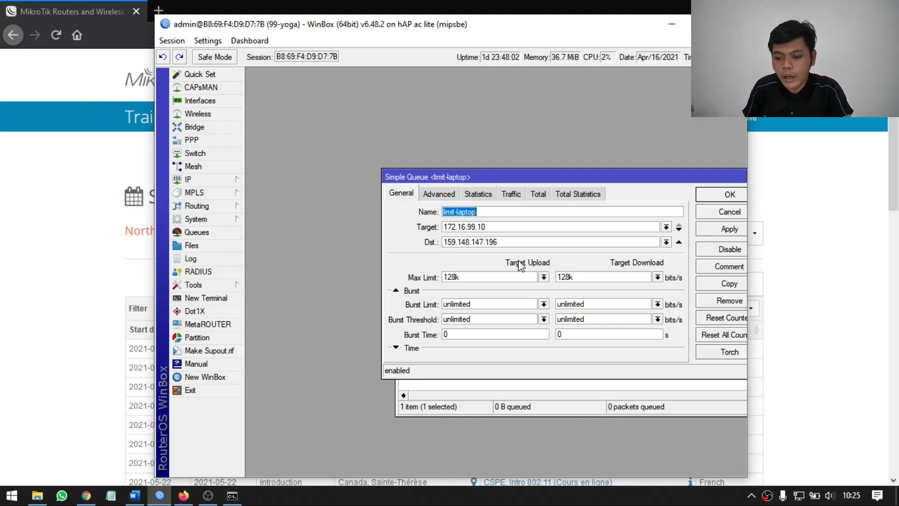
left_click_drag(494, 276, 435, 279)
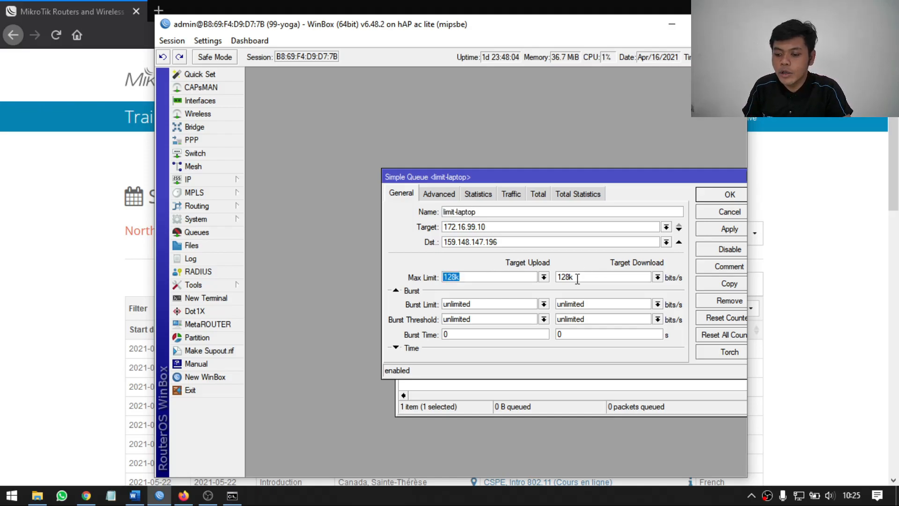
left_click_drag(577, 278, 557, 278)
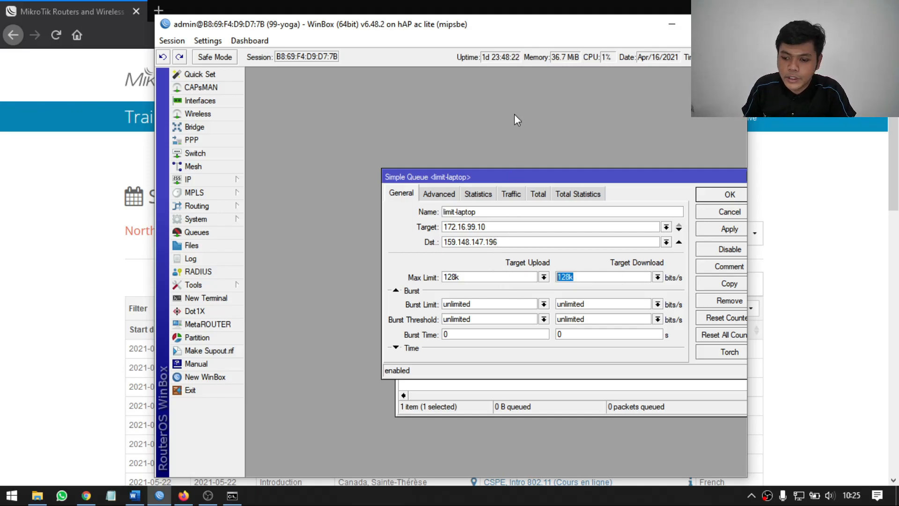
Maximize the WinBox window and expand the limit-laptop queue's time settings, placing its dialog beside the queue's list entry.
left_click_drag(518, 177, 474, 163)
left_click(701, 23)
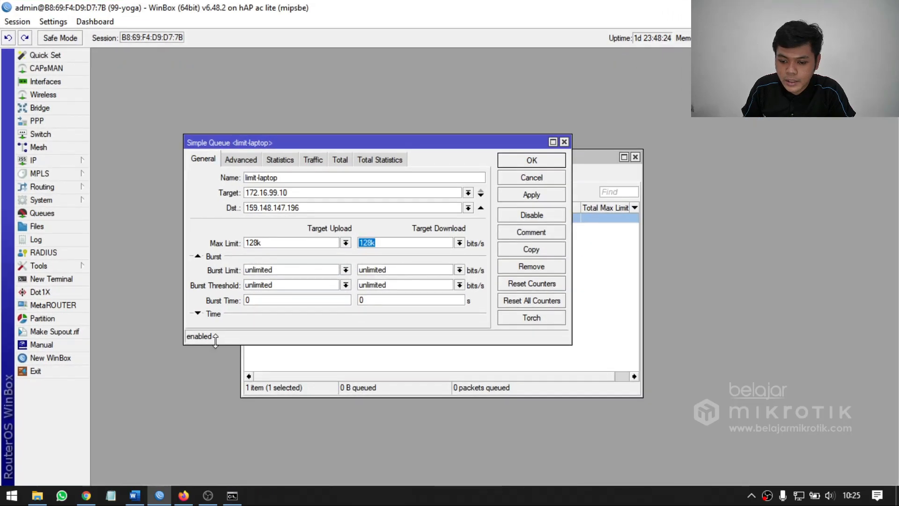
left_click_drag(341, 142, 364, 134)
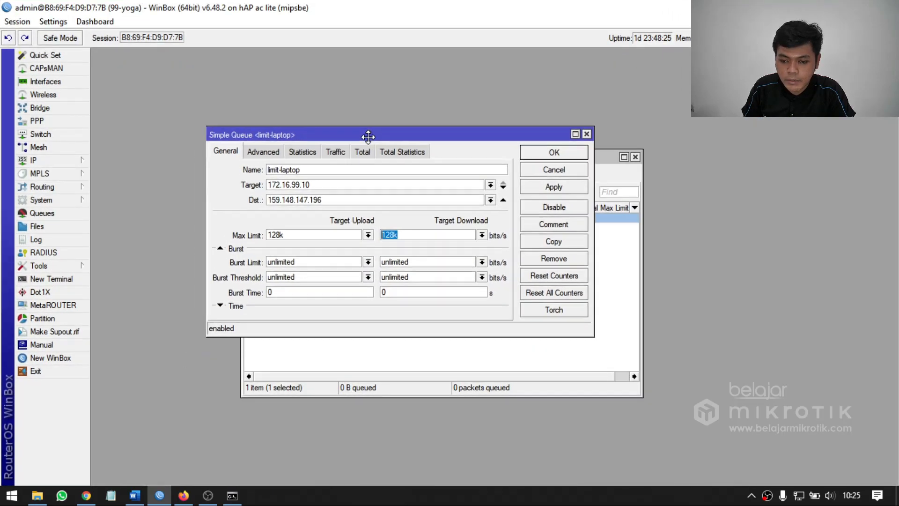
left_click(220, 305)
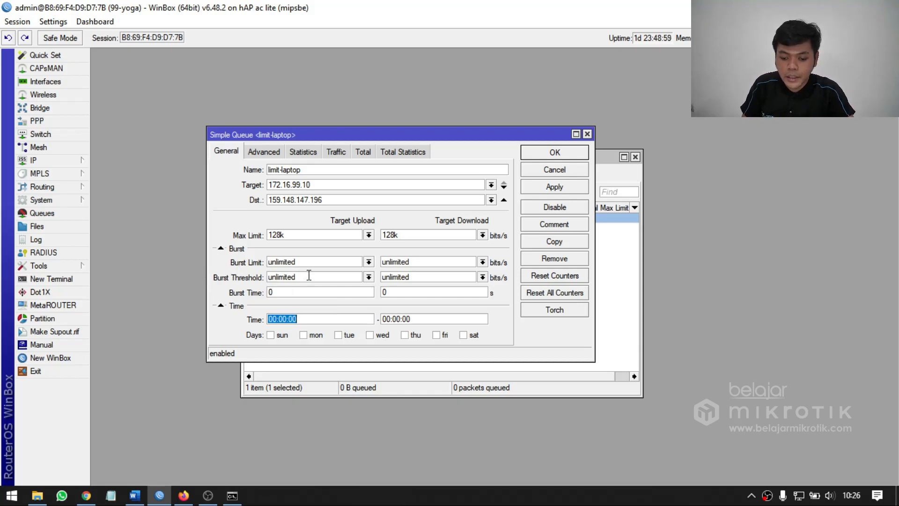
left_click_drag(361, 136, 524, 126)
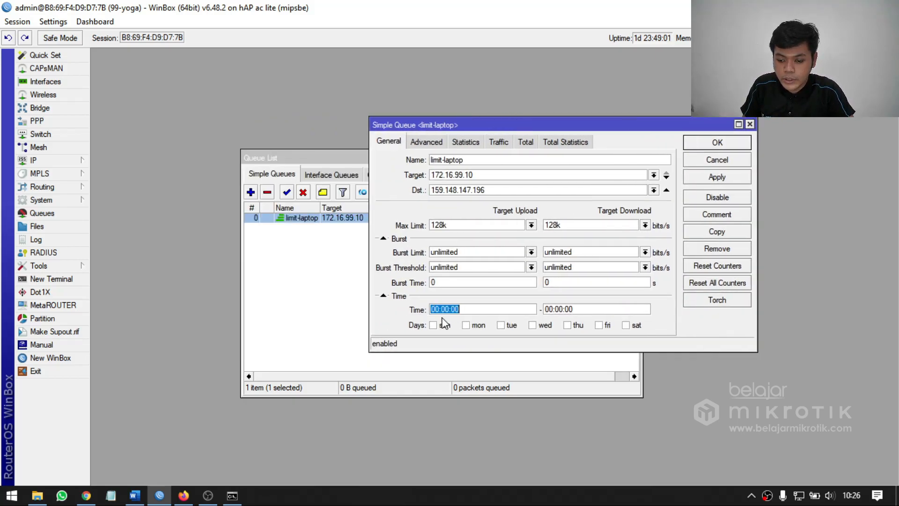
Schedule the limit-laptop queue for Monday, Tuesday, Wednesday and Thursday, and apply the change.
left_click(481, 326)
left_click(500, 327)
left_click(530, 326)
left_click(567, 326)
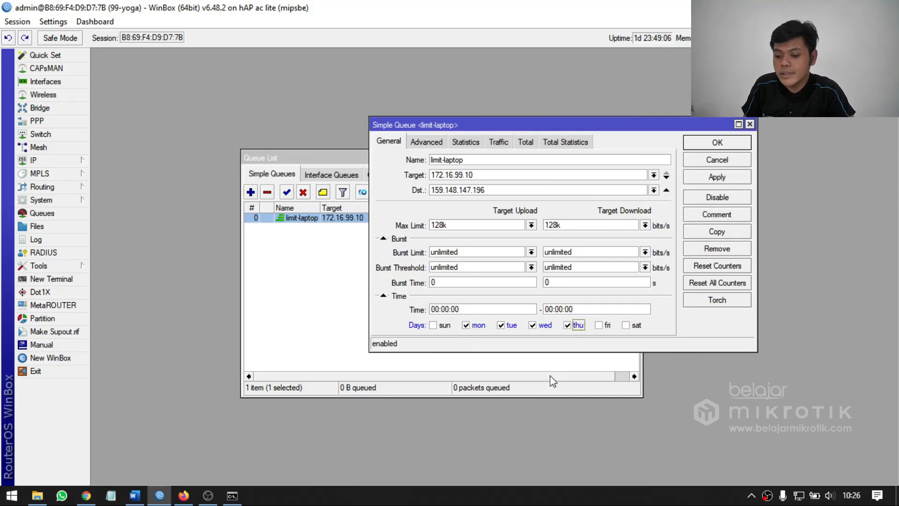
left_click(731, 180)
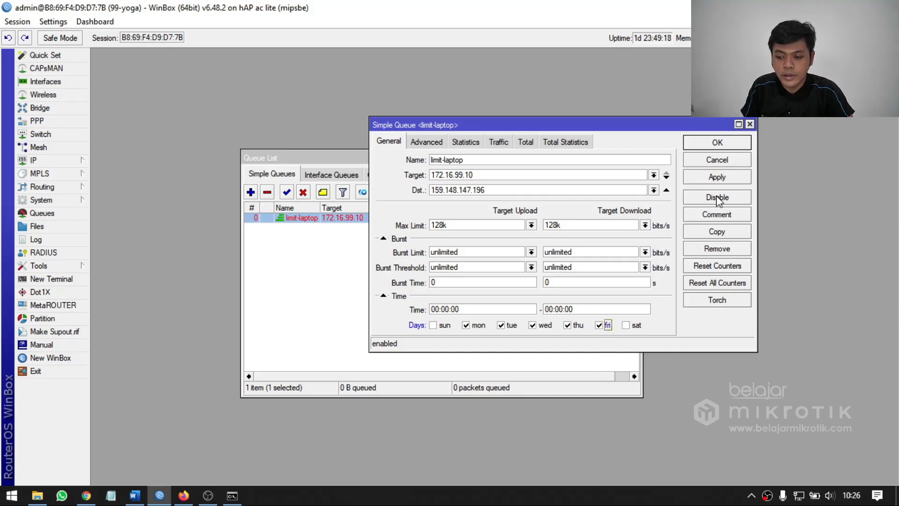
Add Friday, Saturday and Sunday to the queue's active days, then apply and close its settings.
left_click(599, 325)
left_click(626, 325)
left_click(445, 325)
left_click(717, 177)
left_click(717, 143)
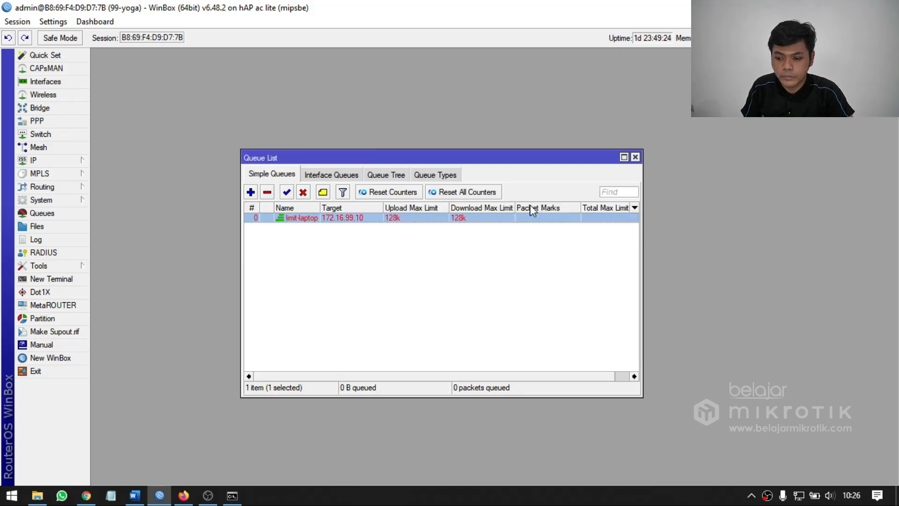
Reopen the limit-laptop queue and apply it without the time schedule.
double_click(397, 218)
left_click(475, 328)
left_click(447, 328)
left_click(421, 295)
left_click(738, 180)
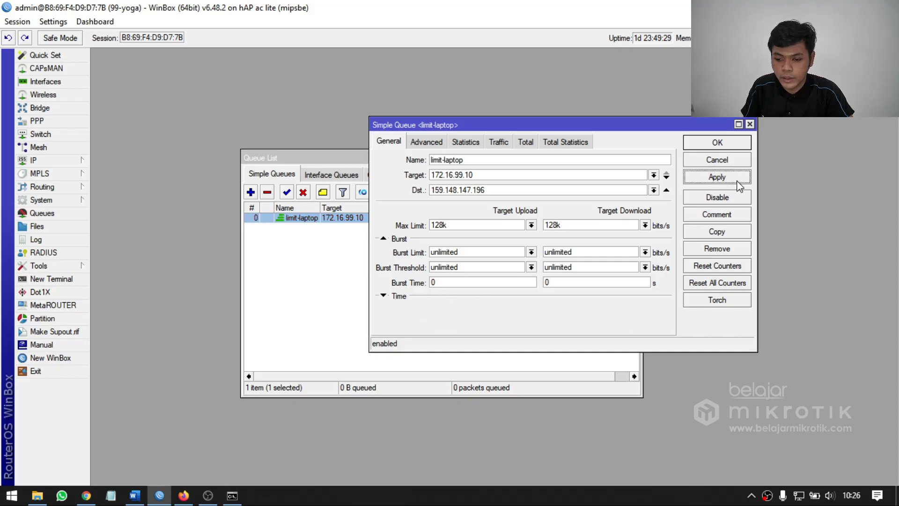
Re-enable the limit-laptop queue's time schedule for all days of the week and apply it.
left_click(406, 297)
left_click(406, 298)
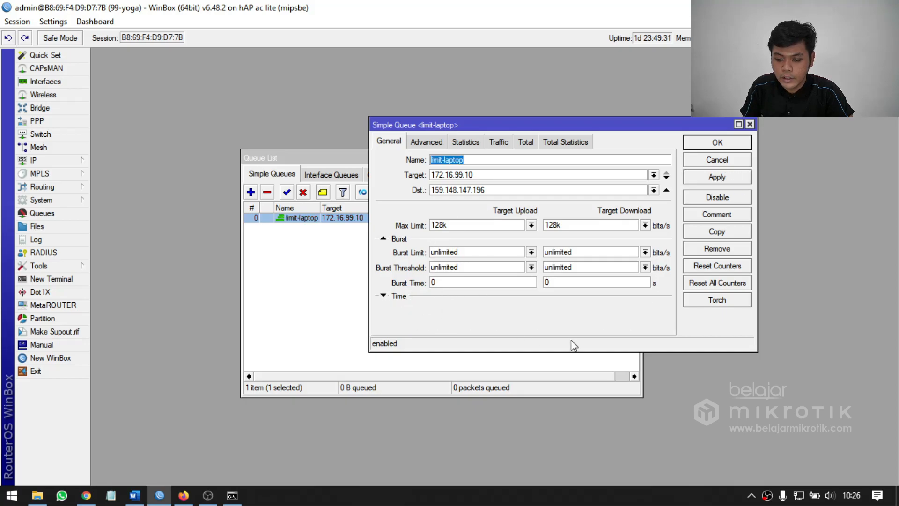
left_click(398, 296)
left_click(716, 178)
Set the queue schedule's end time to 23:59:59 and apply the change.
left_click_drag(602, 312, 518, 311)
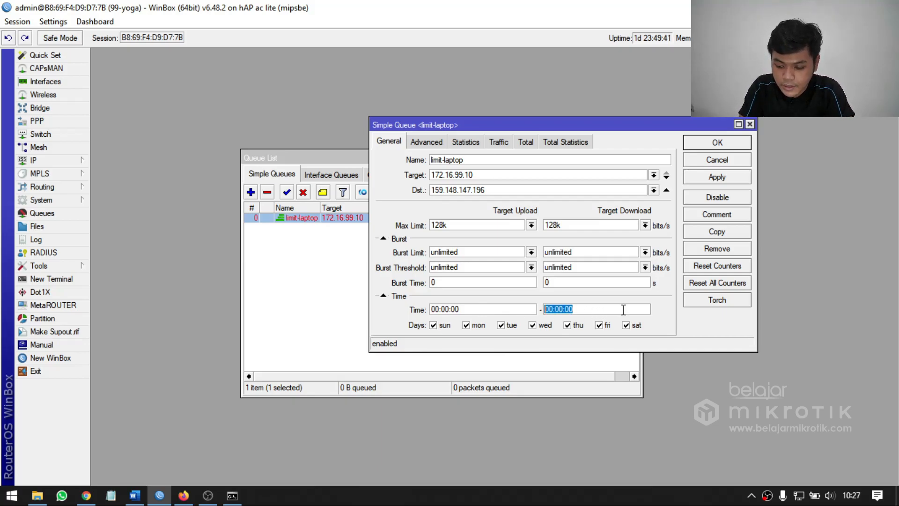
type("2")
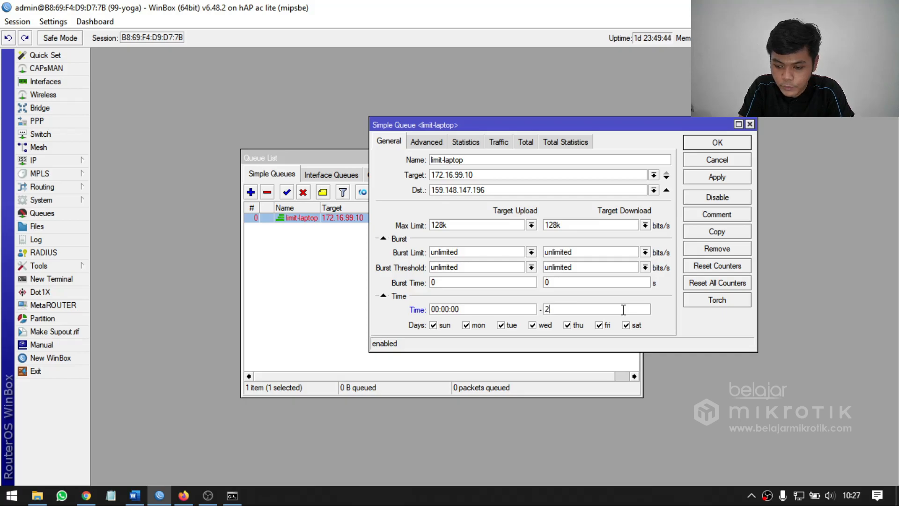
type("3")
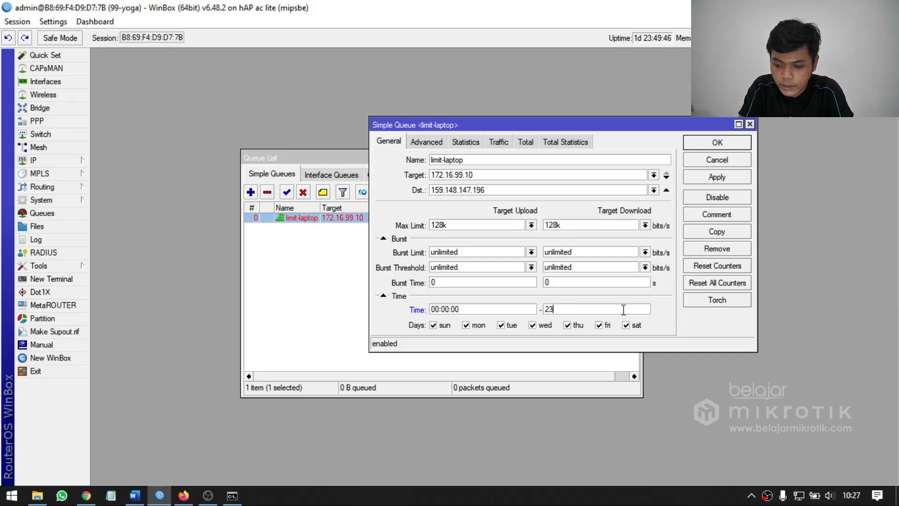
type(":5")
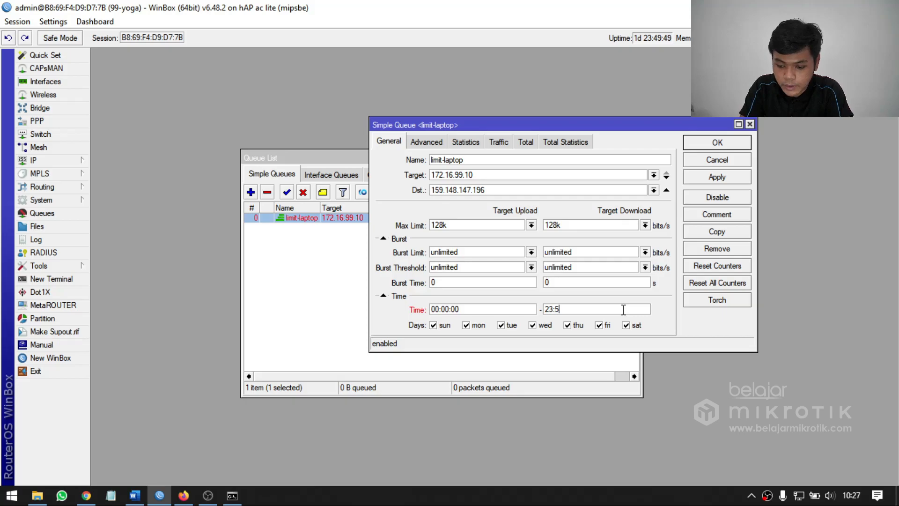
type("9:59")
left_click(713, 179)
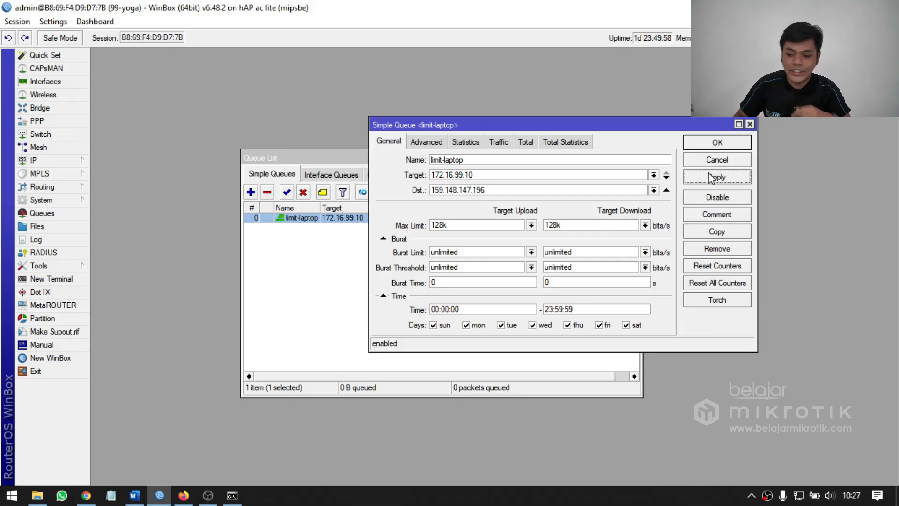
Set the start time of the limit-laptop queue's schedule to 08:00:00.
left_click_drag(579, 310, 510, 309)
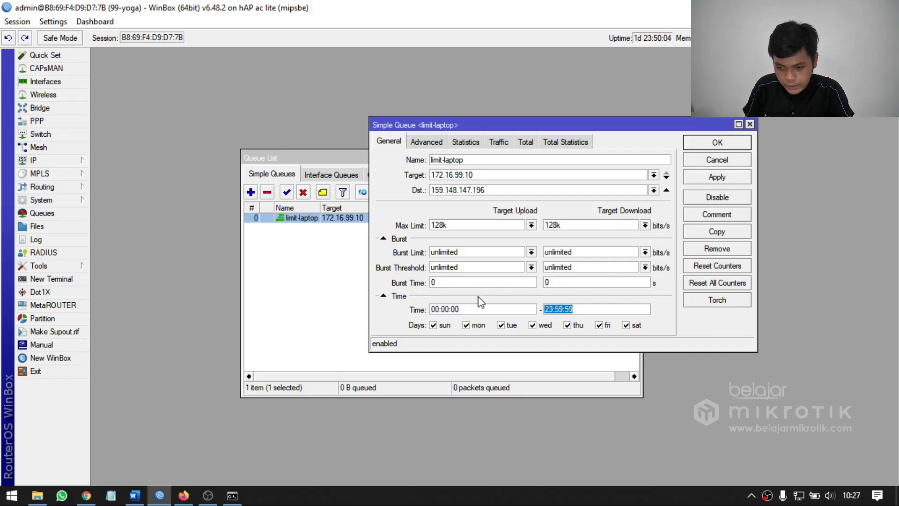
left_click(495, 309)
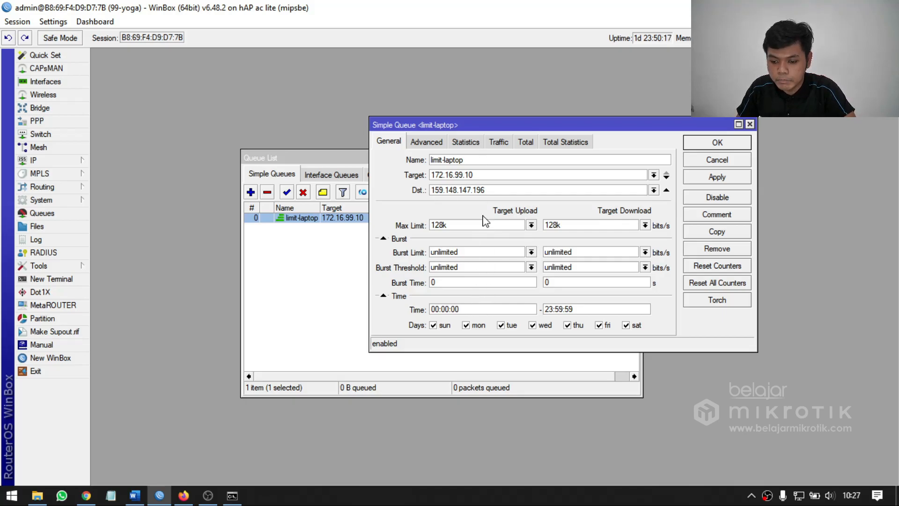
left_click_drag(463, 309, 412, 312)
left_click(465, 307)
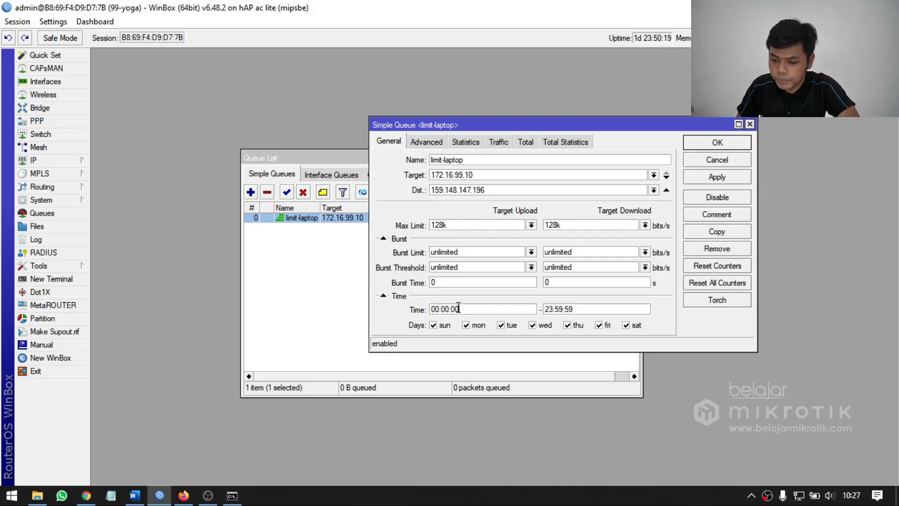
key("BackSpace")
type("8")
Set the limit-laptop schedule's end time to 12:00:00, then apply and close the queue's settings.
left_click(548, 309)
key("BackSpace")
key("Delete")
type("12")
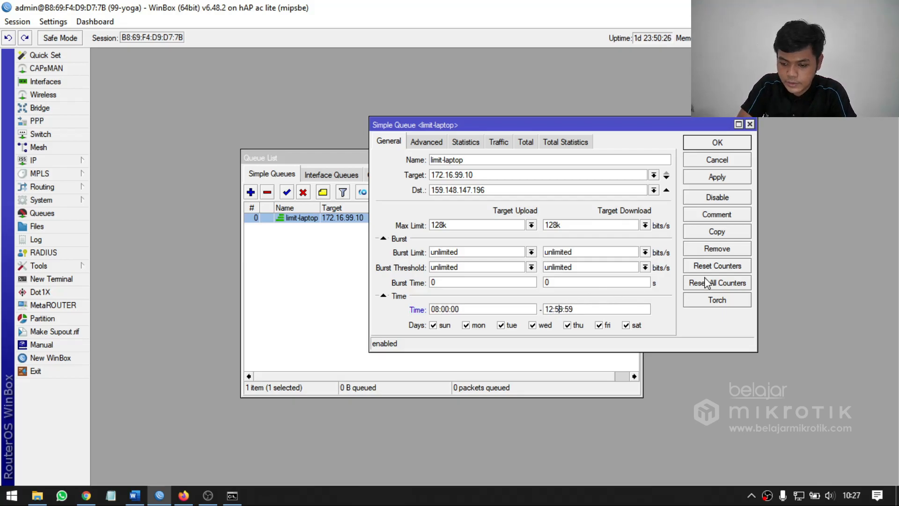
key("BackSpace")
key("BackSpace")
key("BackSpace")
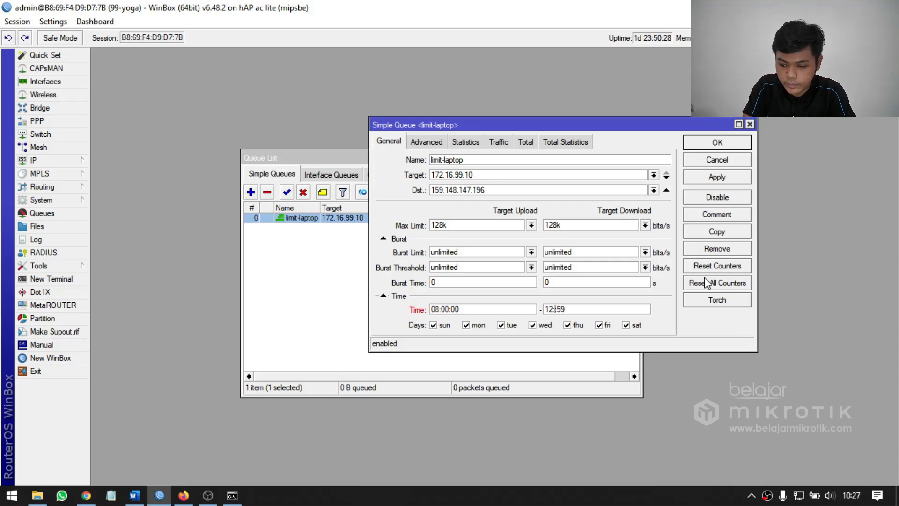
type("00")
key("Delete")
key("BackSpace")
type("00")
left_click(728, 177)
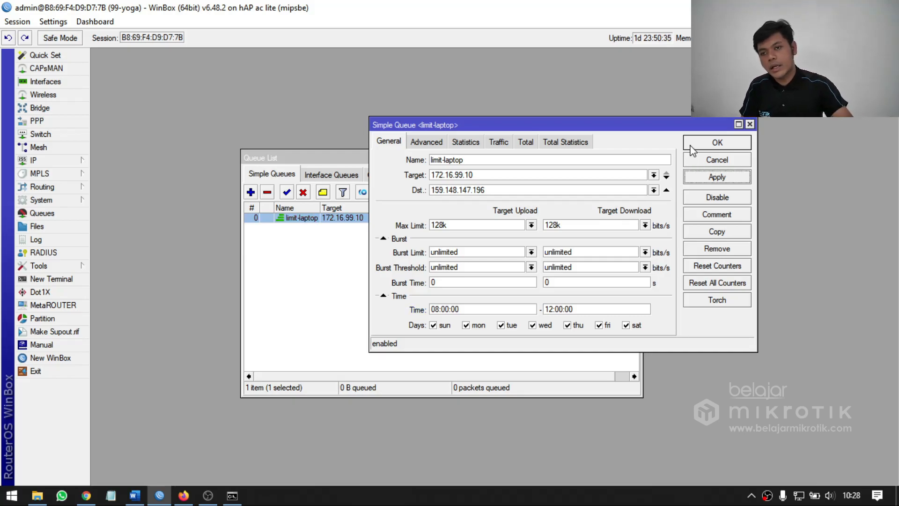
left_click(692, 147)
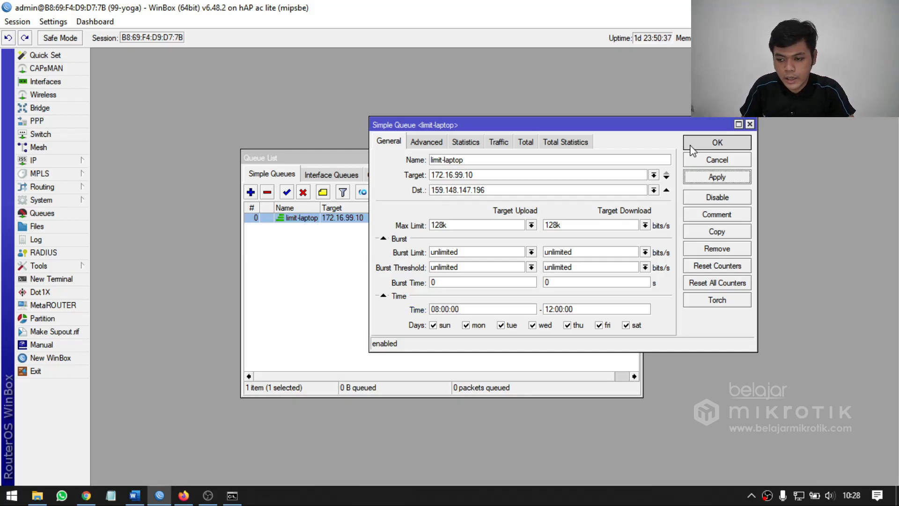
left_click(297, 240)
left_click(250, 191)
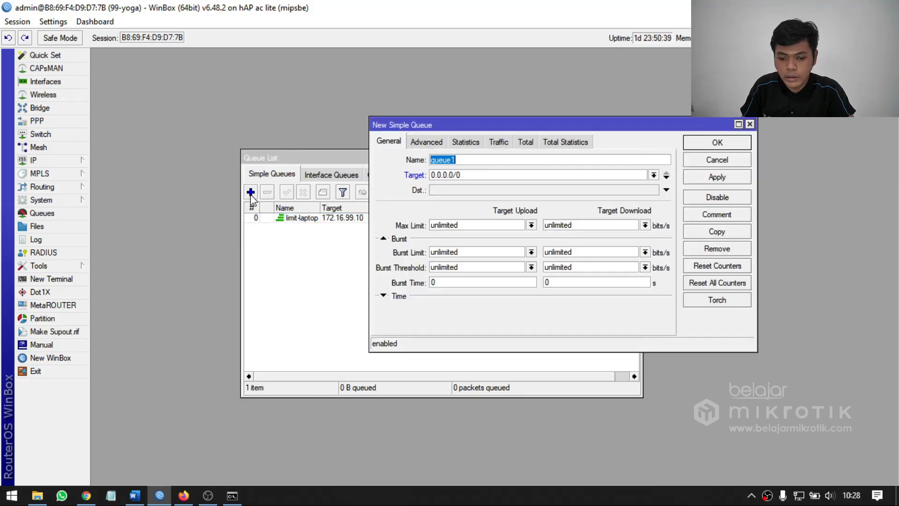
left_click(740, 160)
right_click(323, 218)
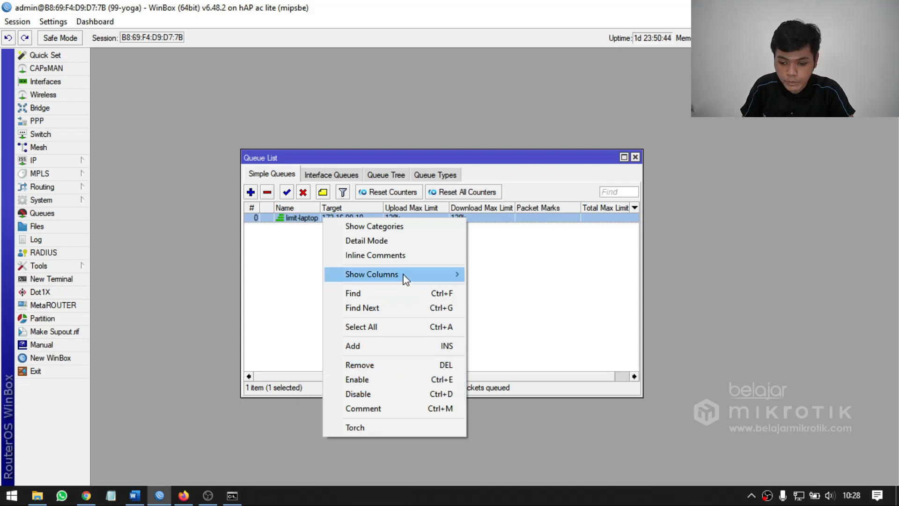
Copy the limit-laptop queue and schedule the copy from 13:00:00 to 16:00:00, then apply and close it.
double_click(299, 218)
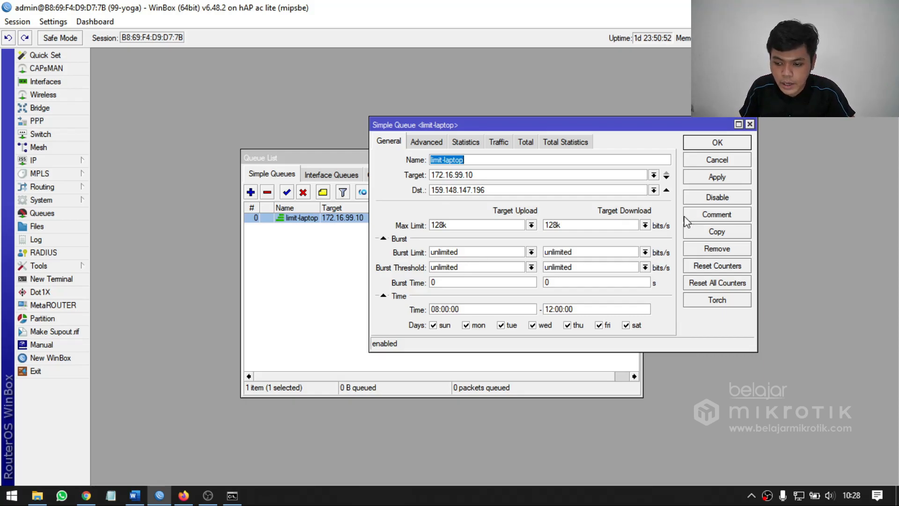
left_click(715, 233)
left_click(453, 324)
key("BackSpace")
key("BackSpace")
type("13:00:00")
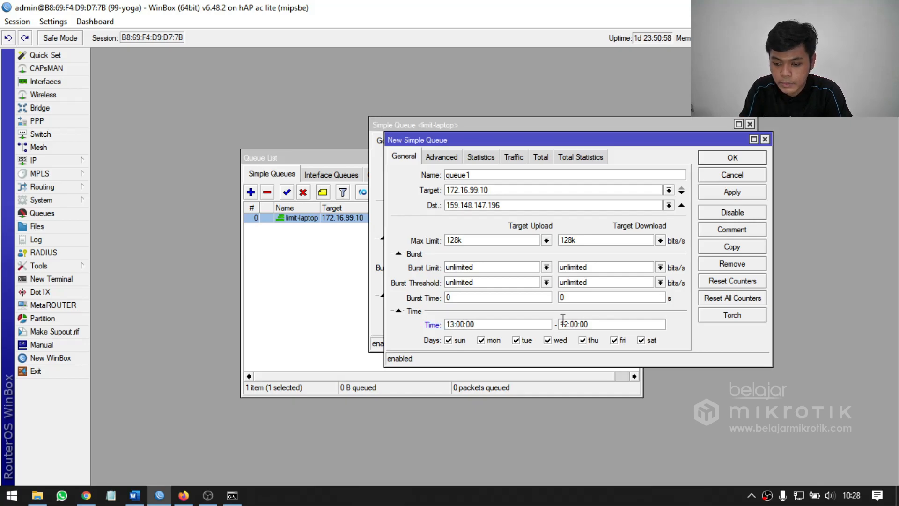
key("BackSpace")
key("BackSpace")
type("16")
left_click(734, 192)
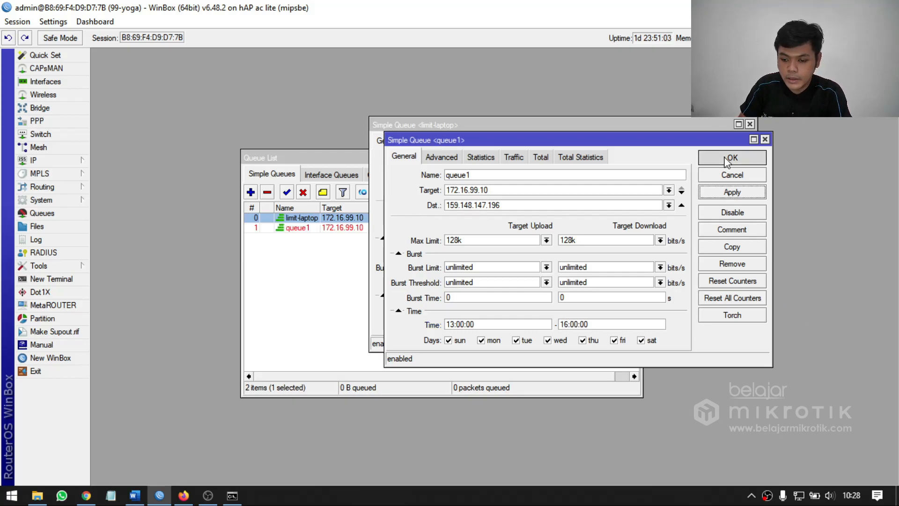
left_click(724, 159)
Rename the copied queue limit-laptop-2 and widen the queue list's Name column to fit the full name.
double_click(309, 219)
double_click(305, 224)
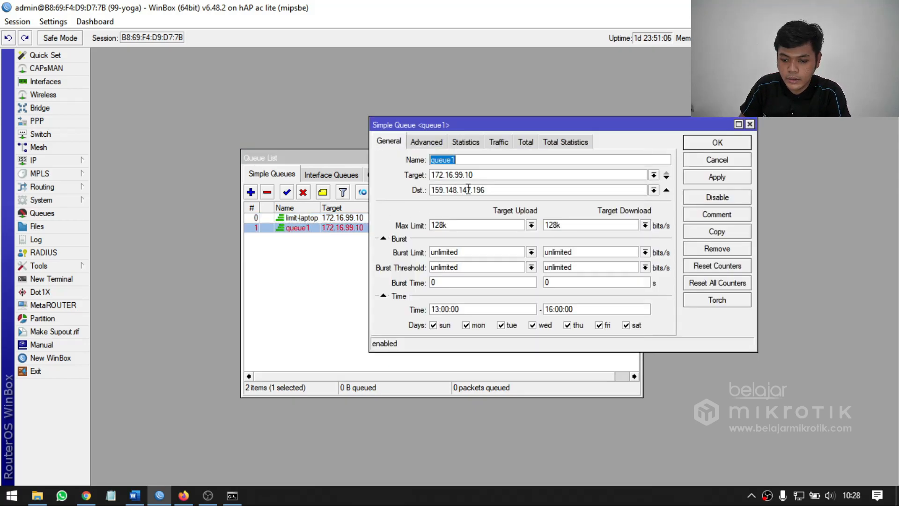
type("limit-laptop-2")
key("Return")
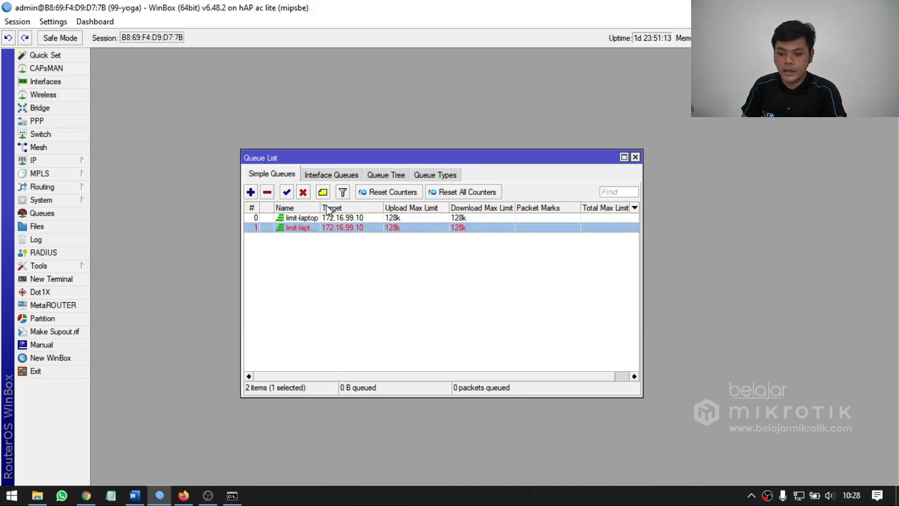
left_click_drag(320, 206, 340, 202)
left_click(355, 265)
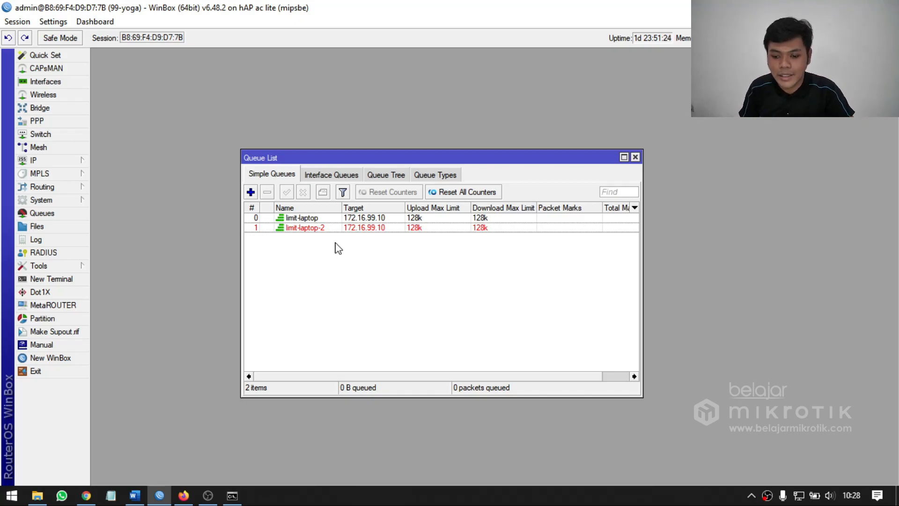
left_click(330, 227)
left_click(337, 218)
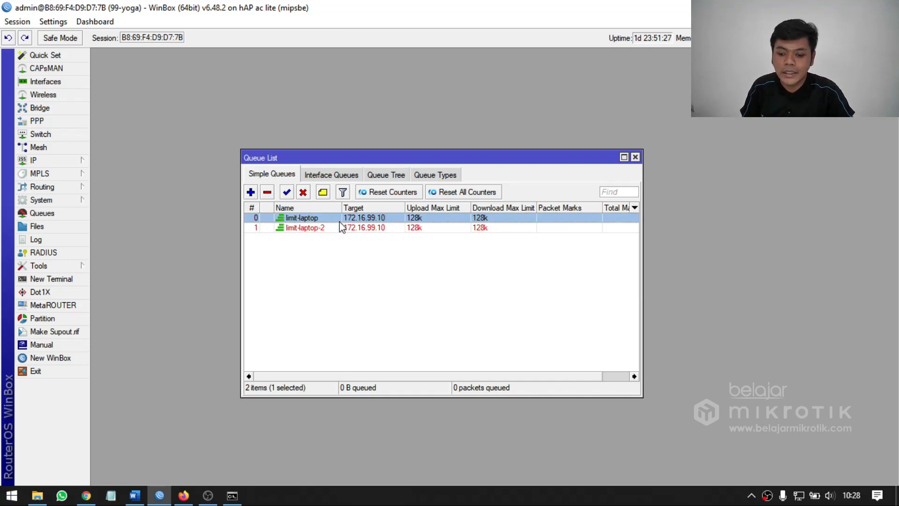
left_click(337, 230)
left_click(342, 253)
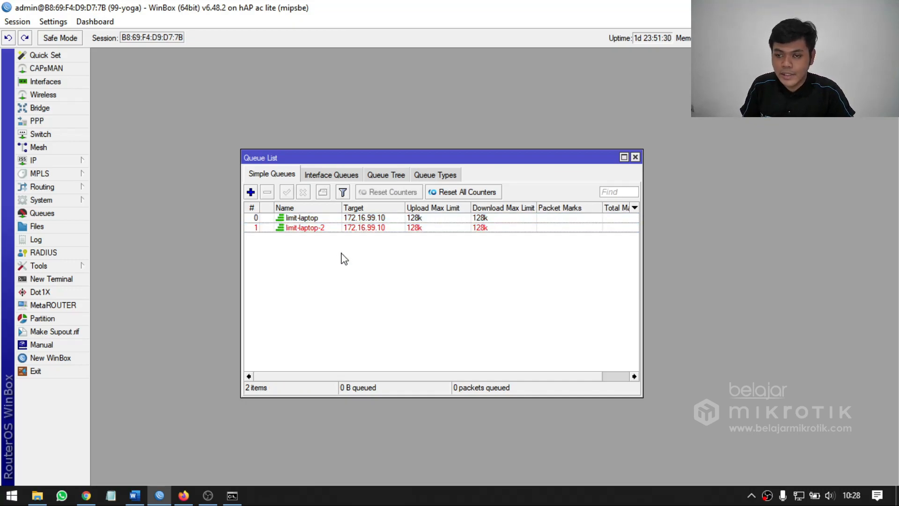